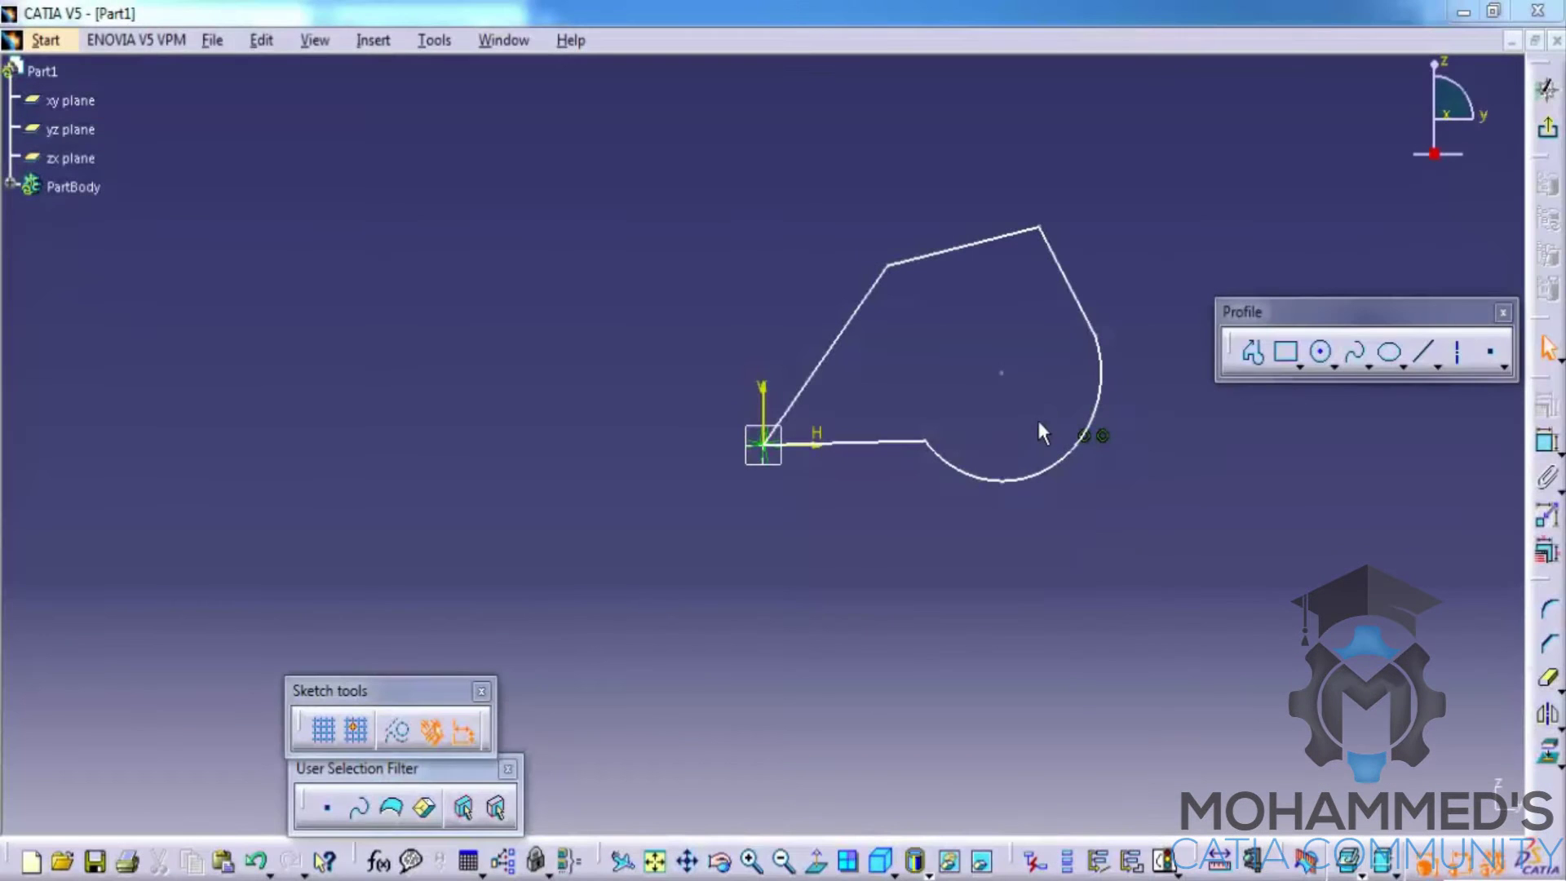
- Draw a large square rectangle to the left of the arc profile
left_click(1286, 354)
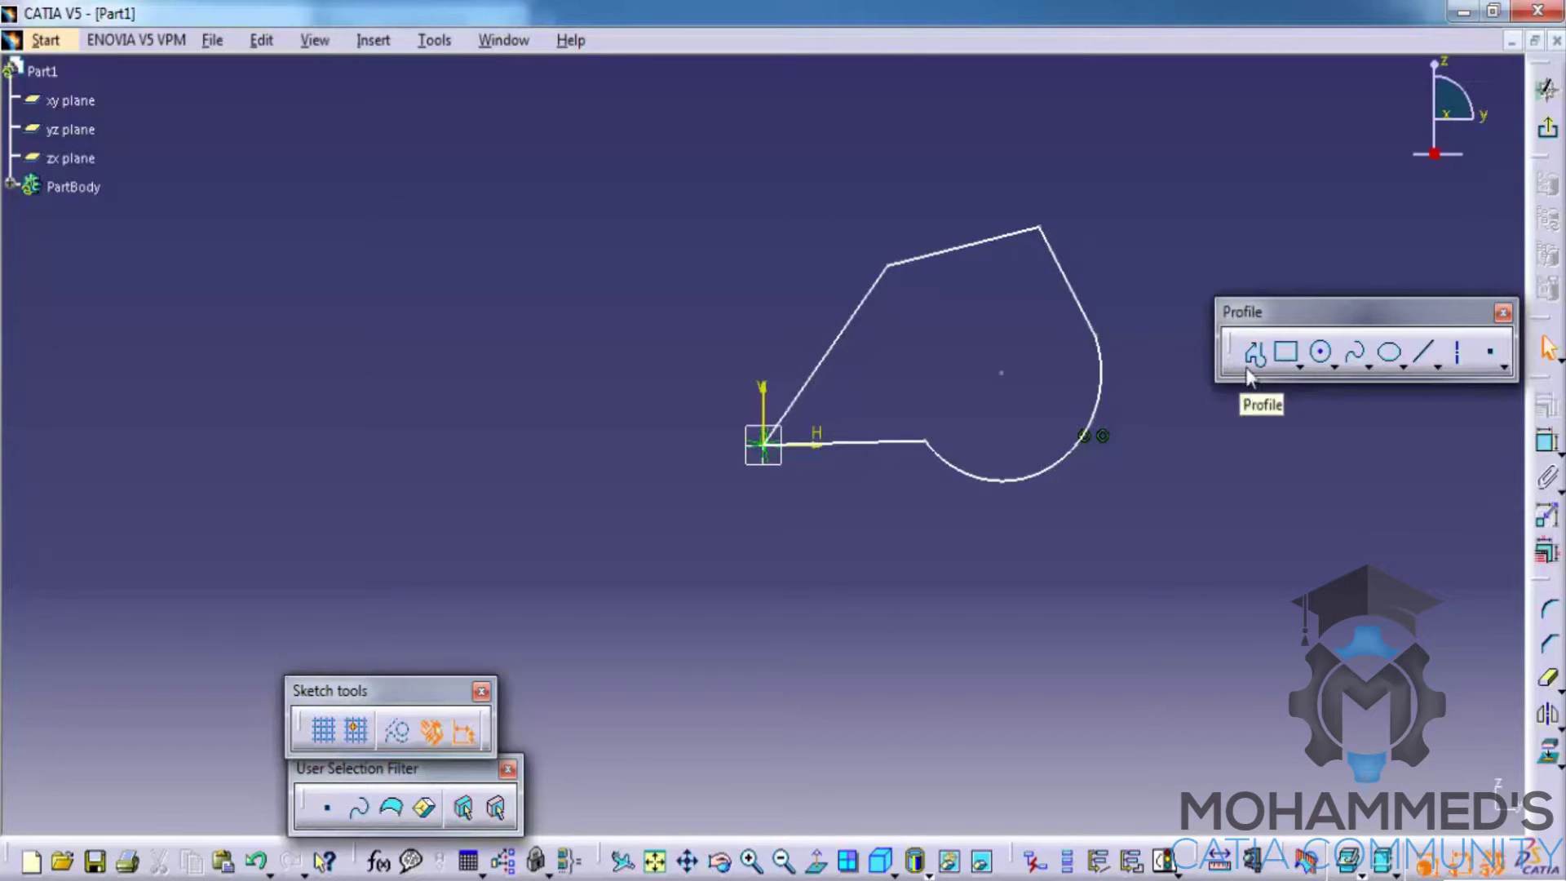
left_click(256, 239)
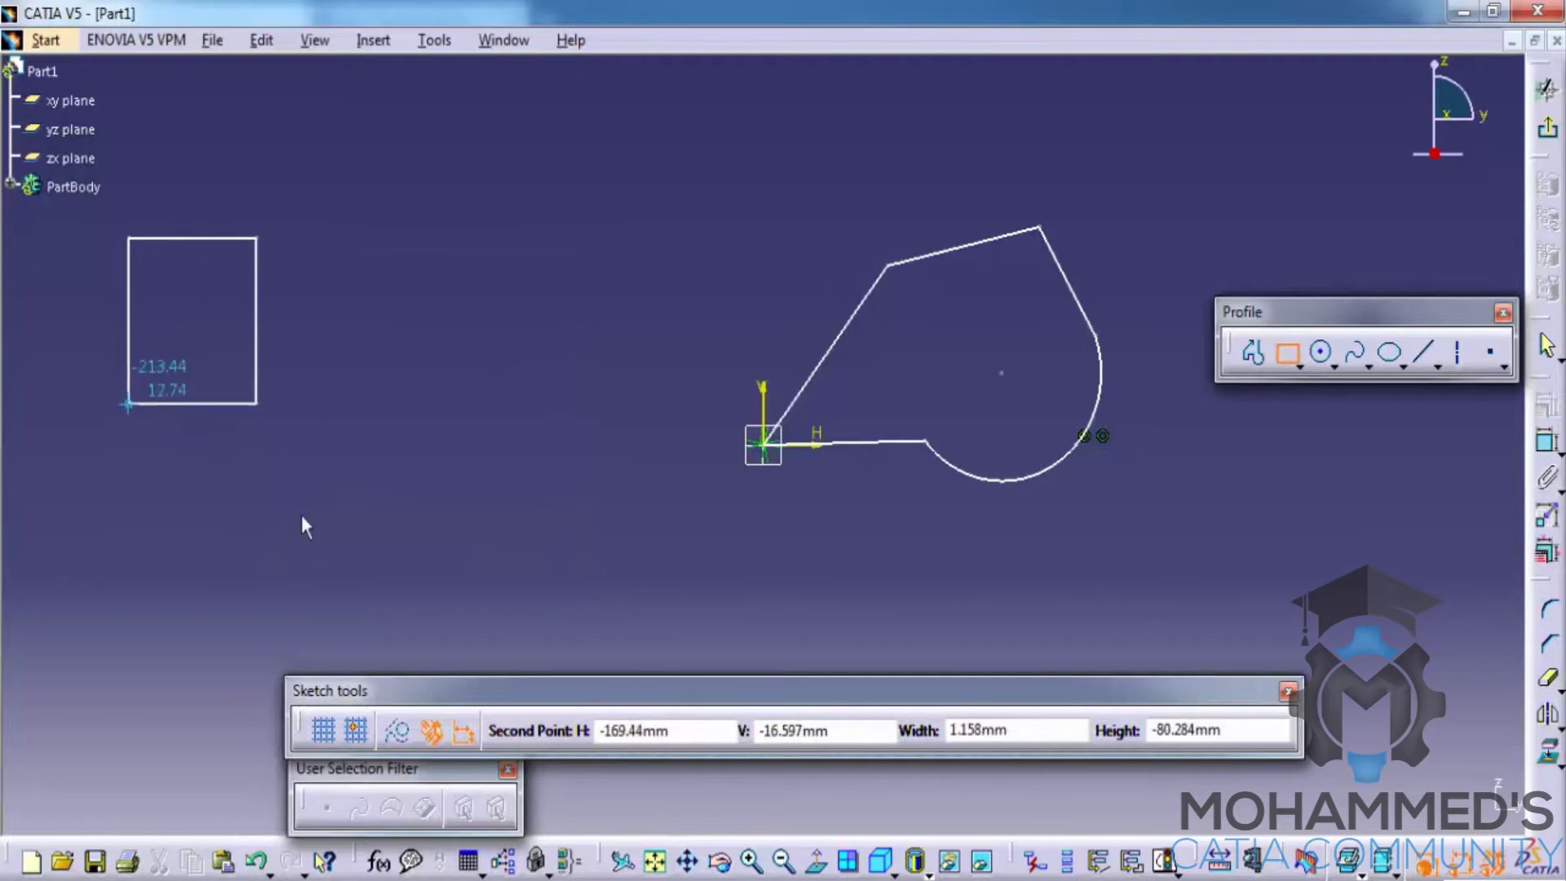
left_click(584, 588)
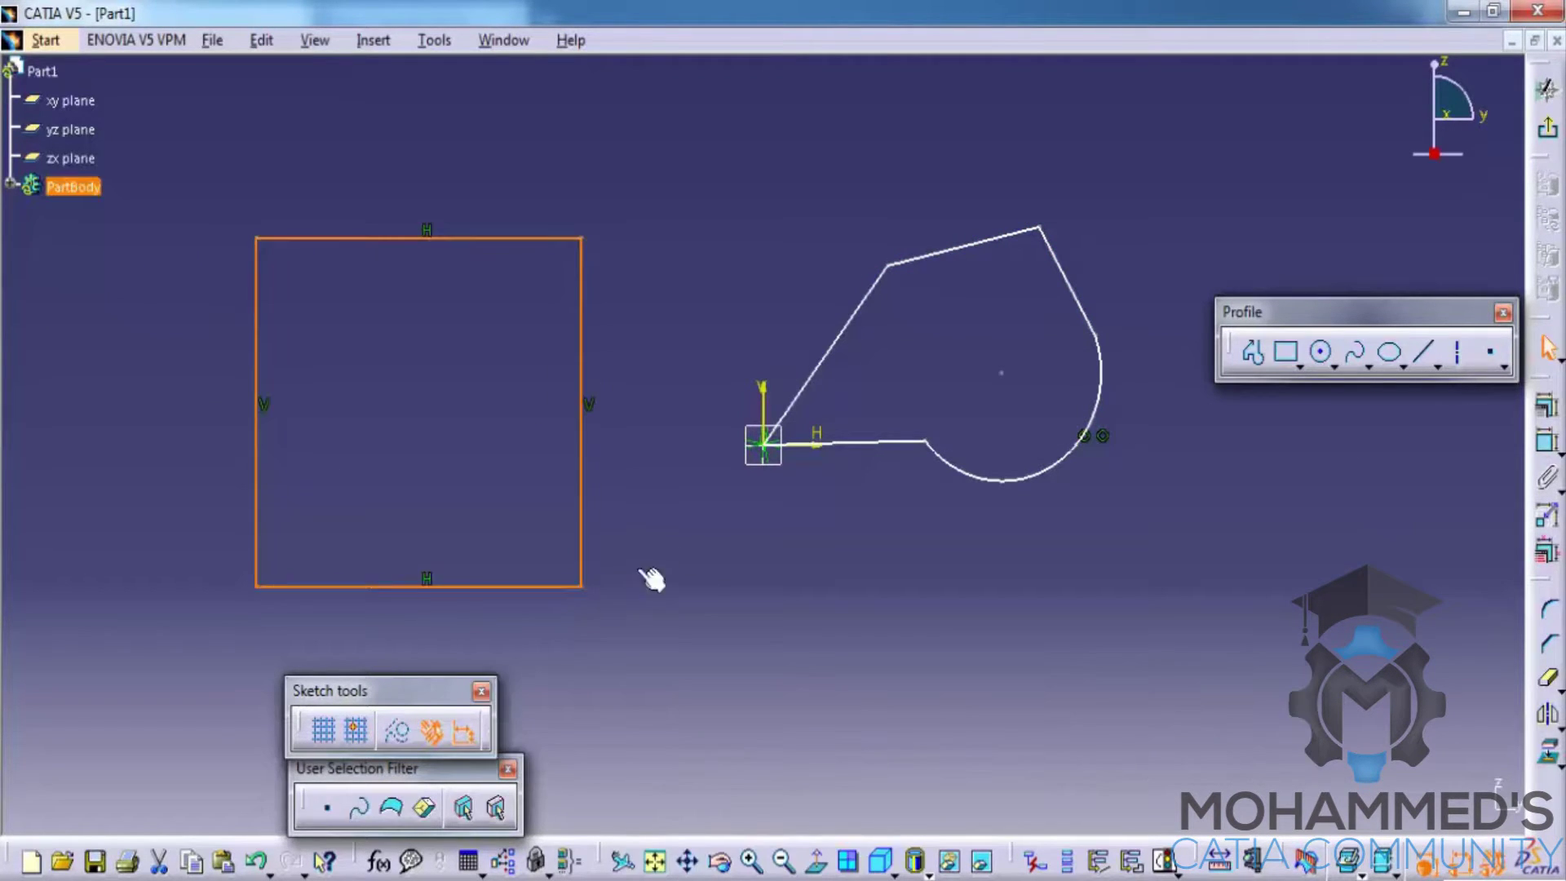
left_click(686, 463)
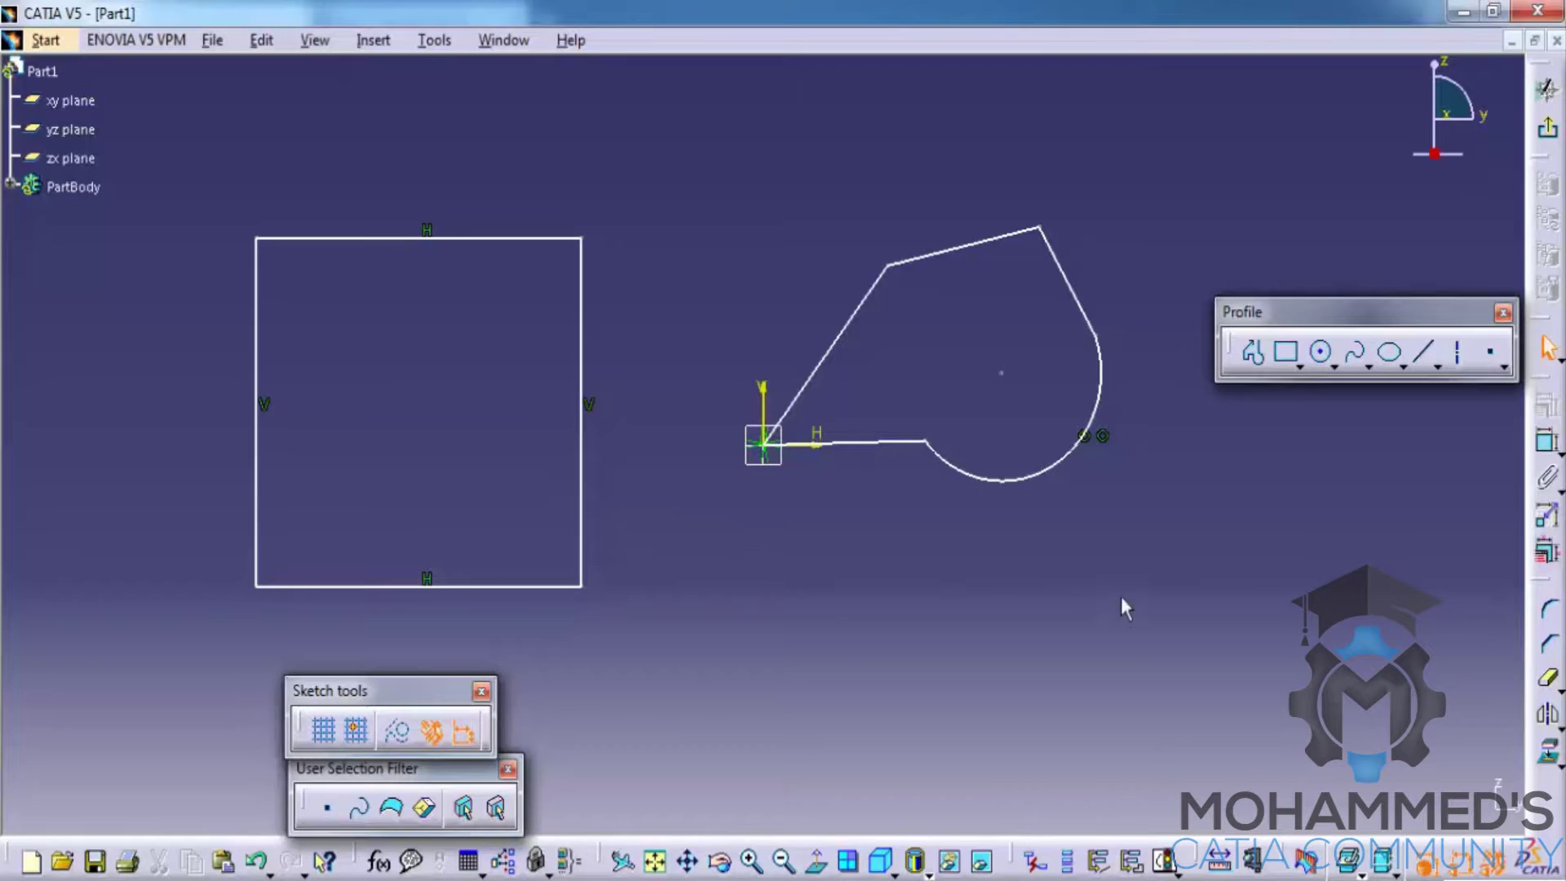
- Draw a tilted oriented rectangle from three corners at the lower right of the canvas
left_click(1300, 368)
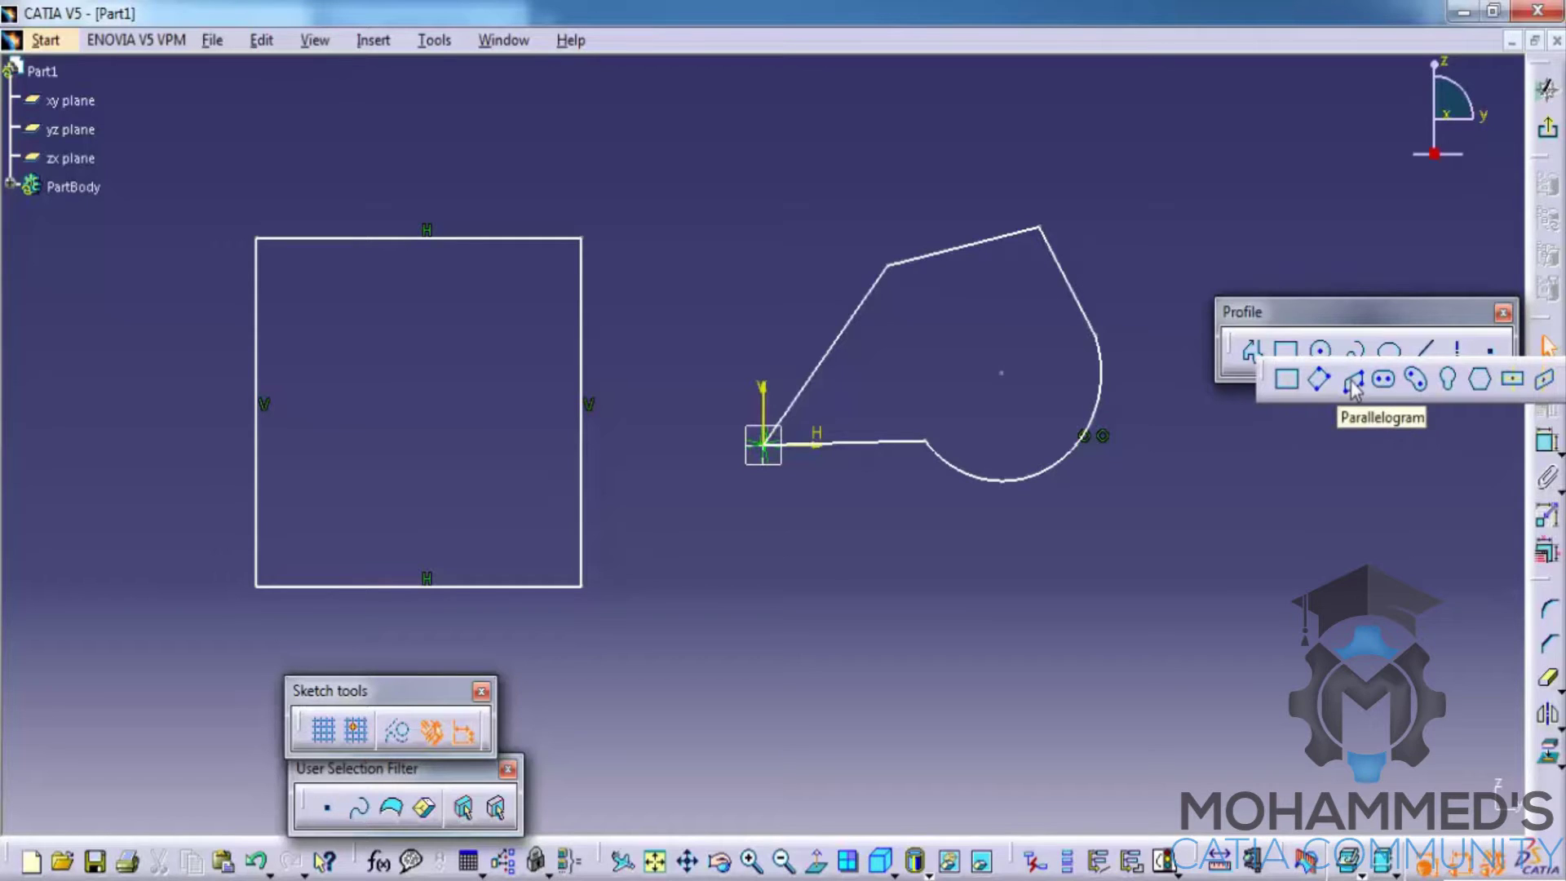
left_click(1318, 379)
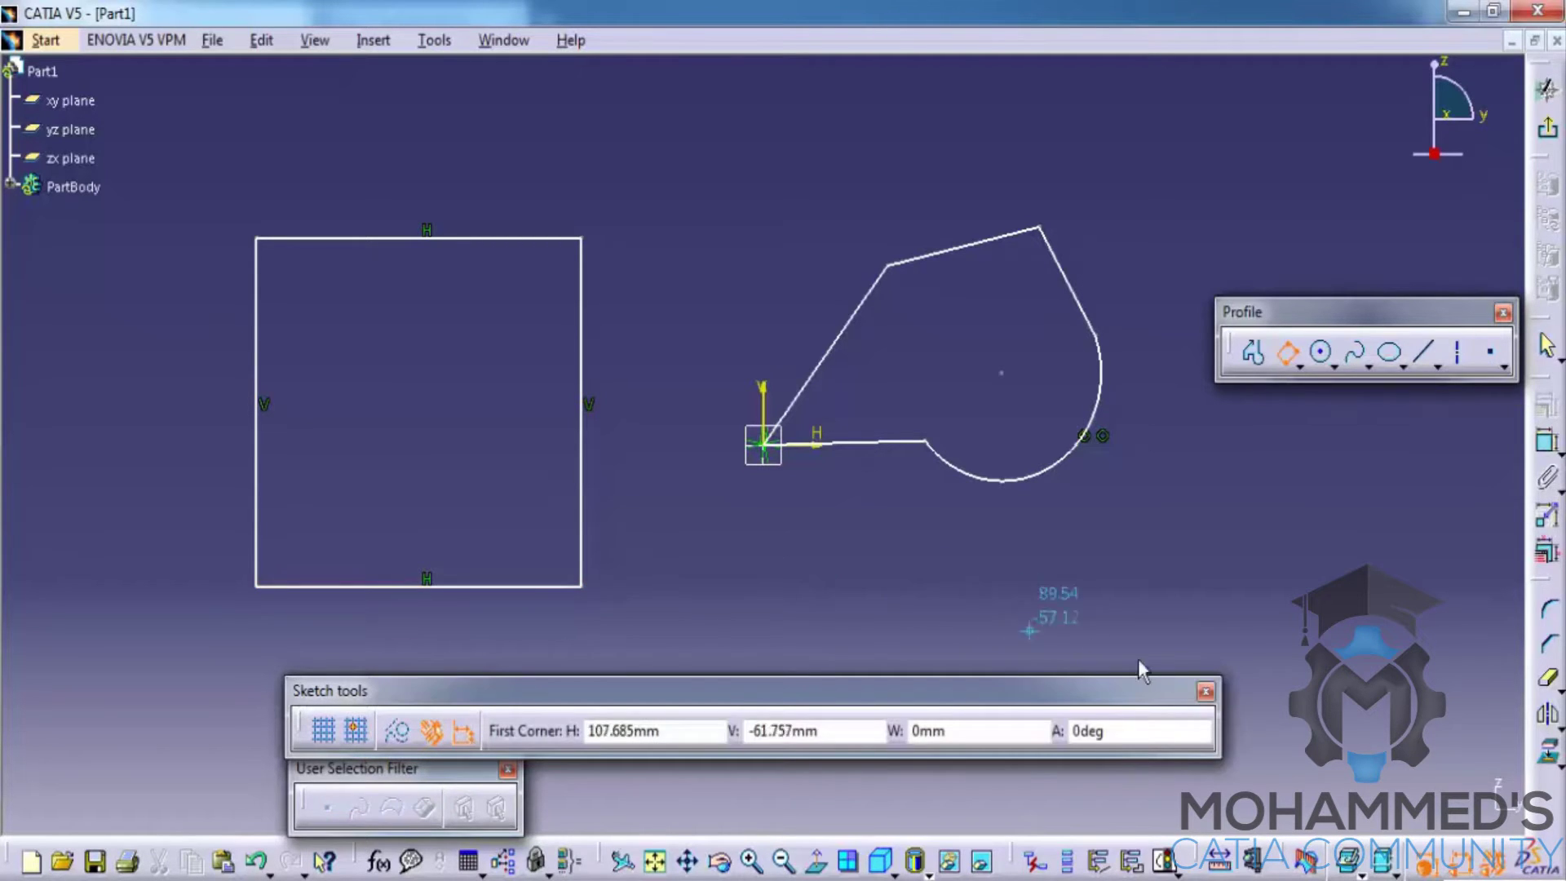
left_click(1304, 490)
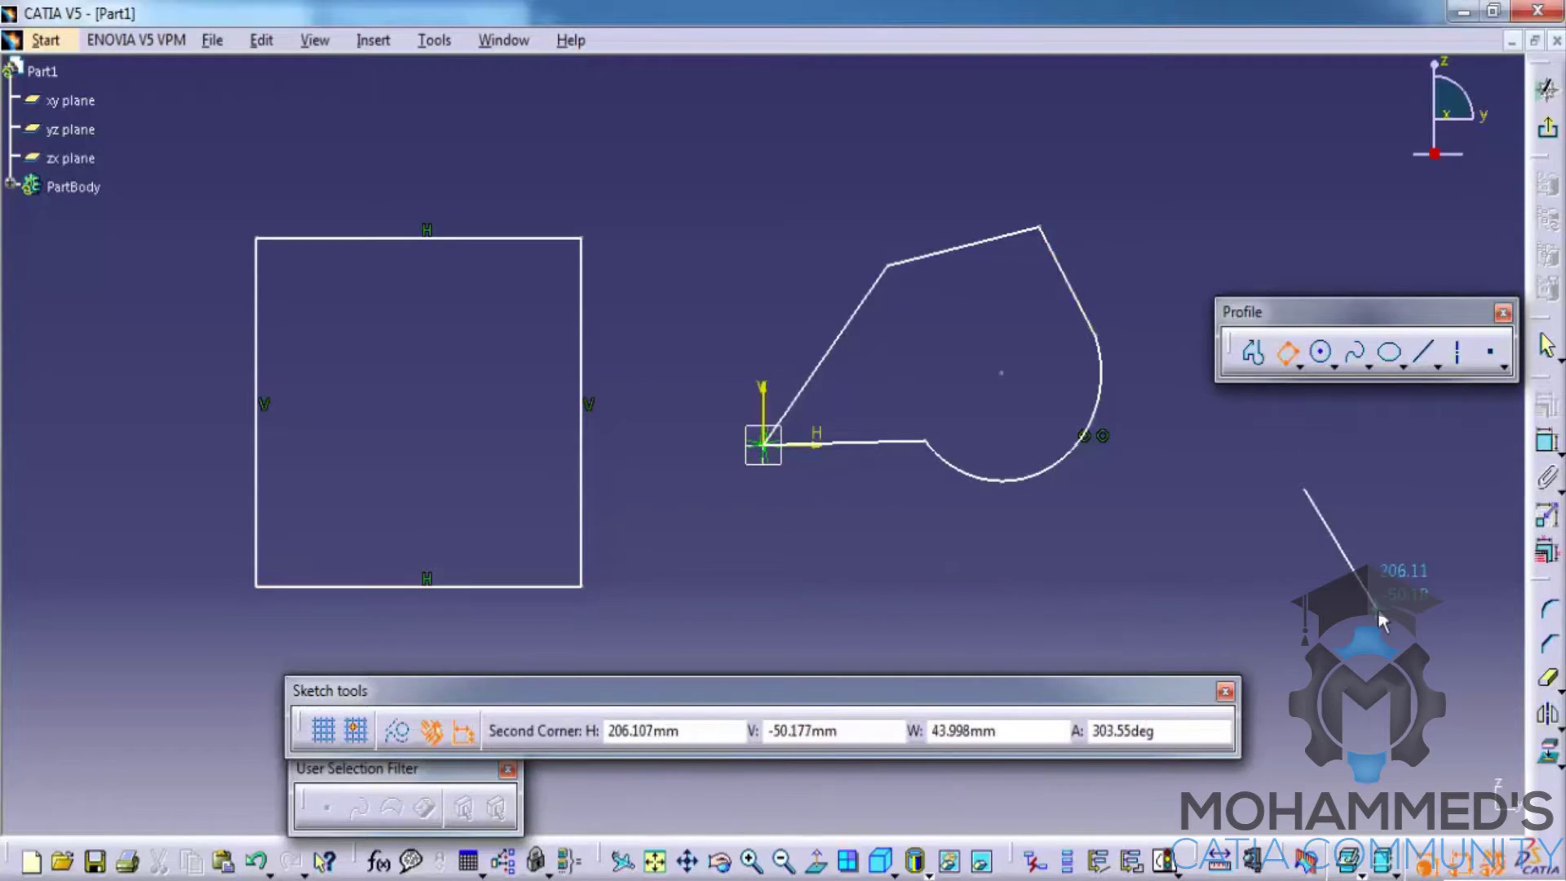
left_click(1459, 441)
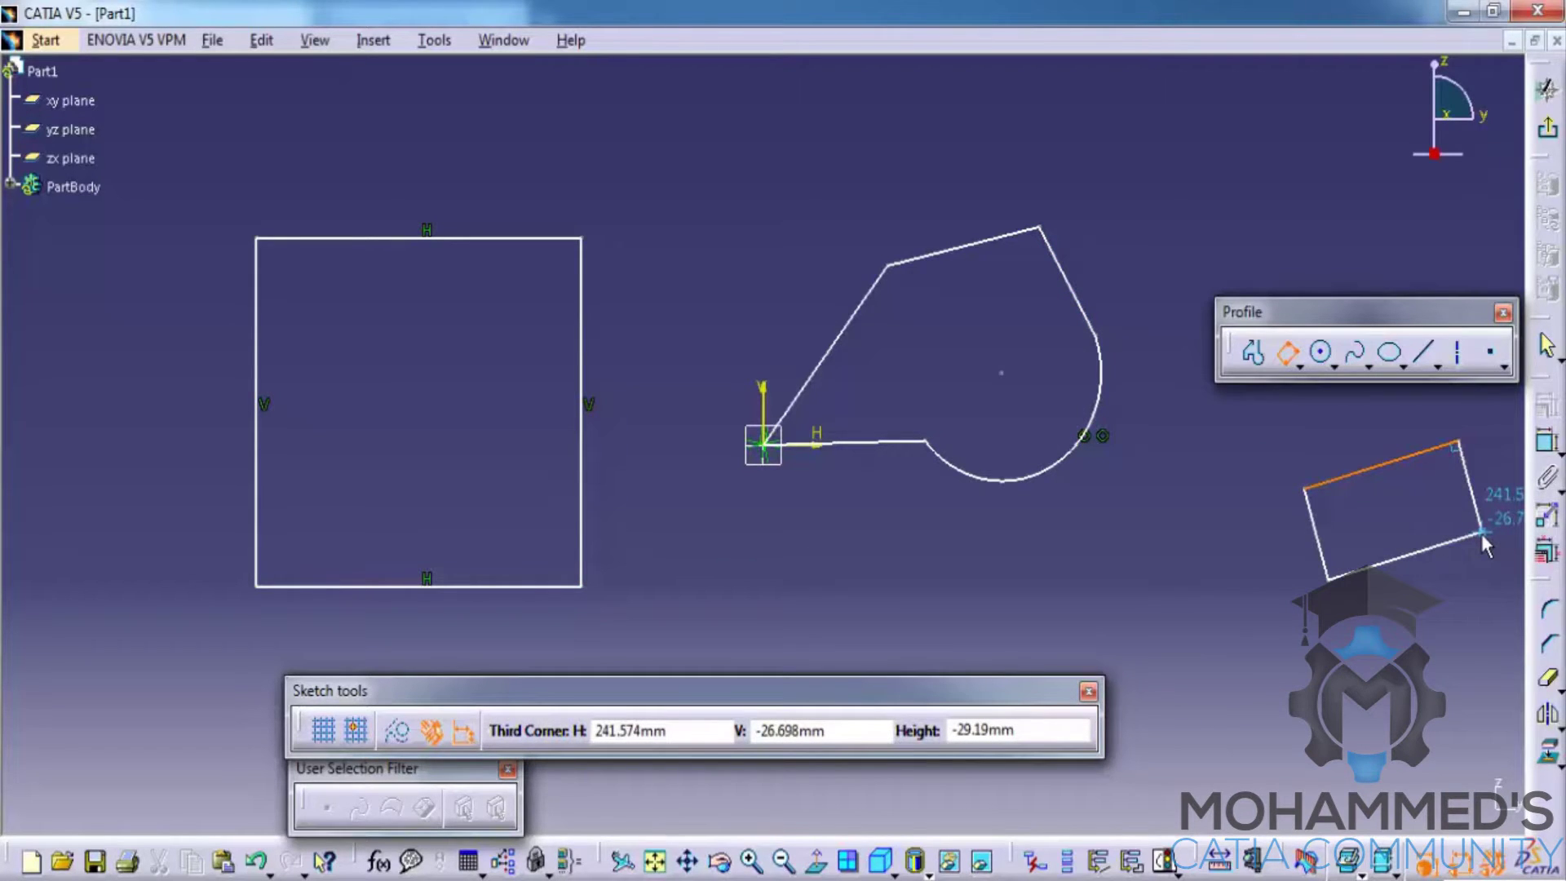
left_click(1481, 533)
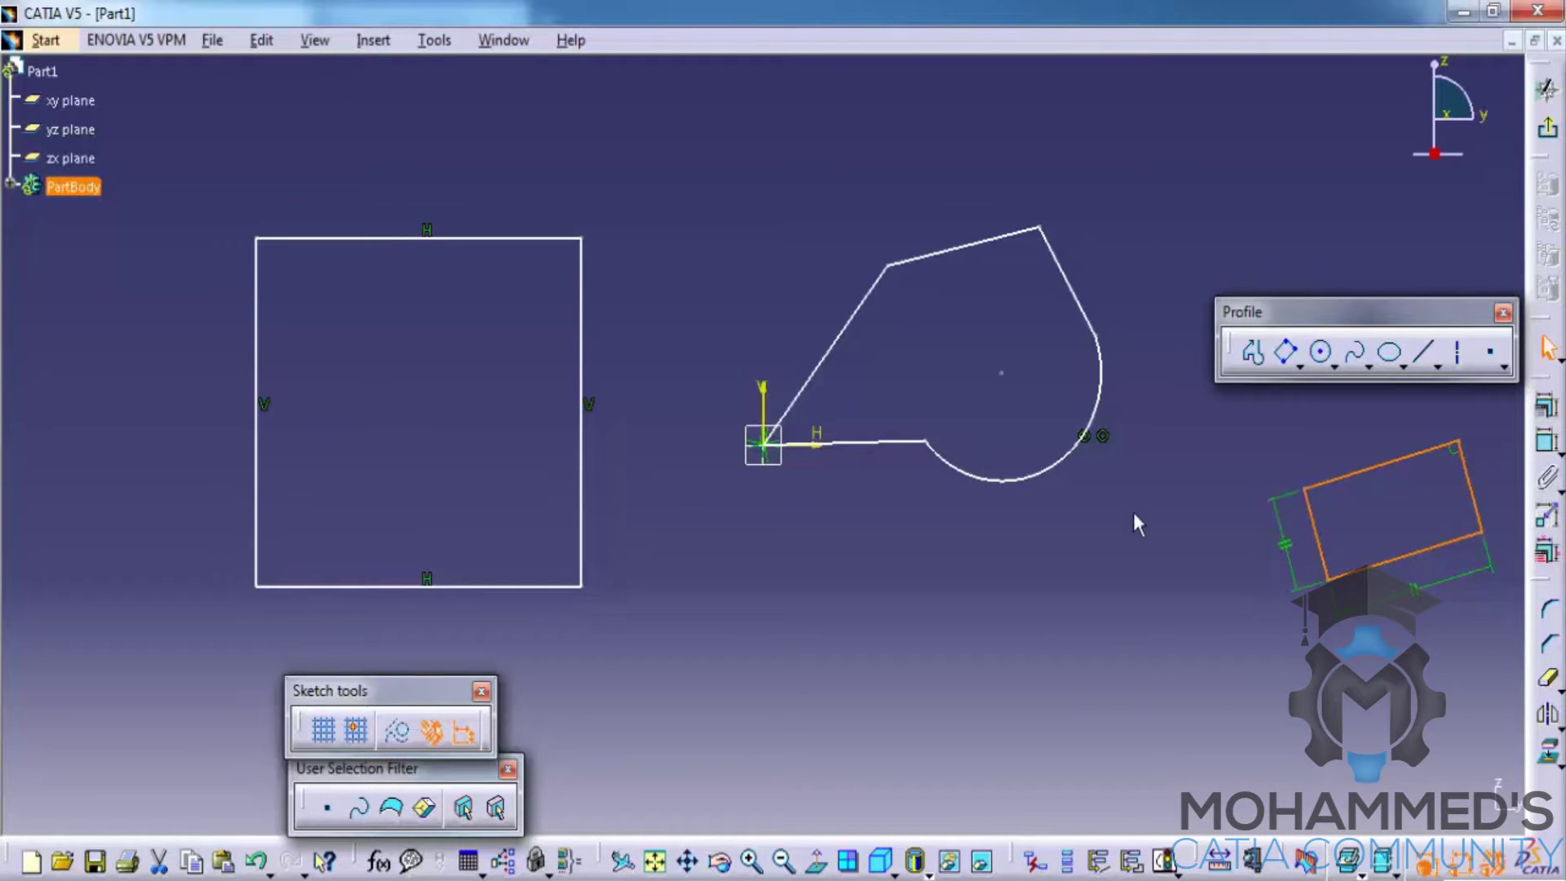
- Draw a parallelogram from three points inside the square rectangle
left_click(1300, 366)
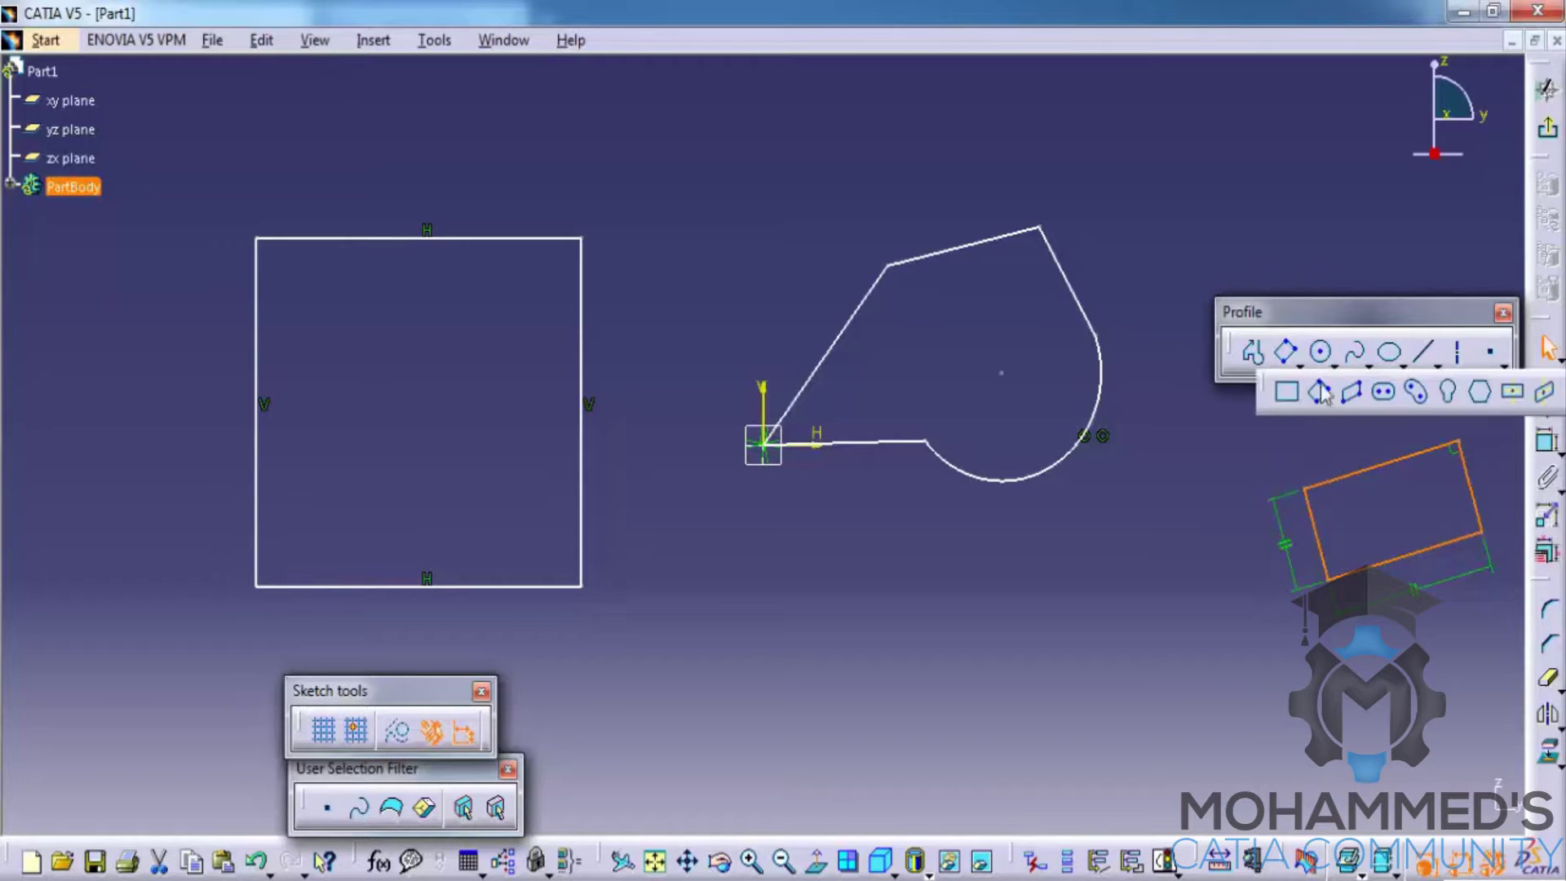
left_click(1351, 393)
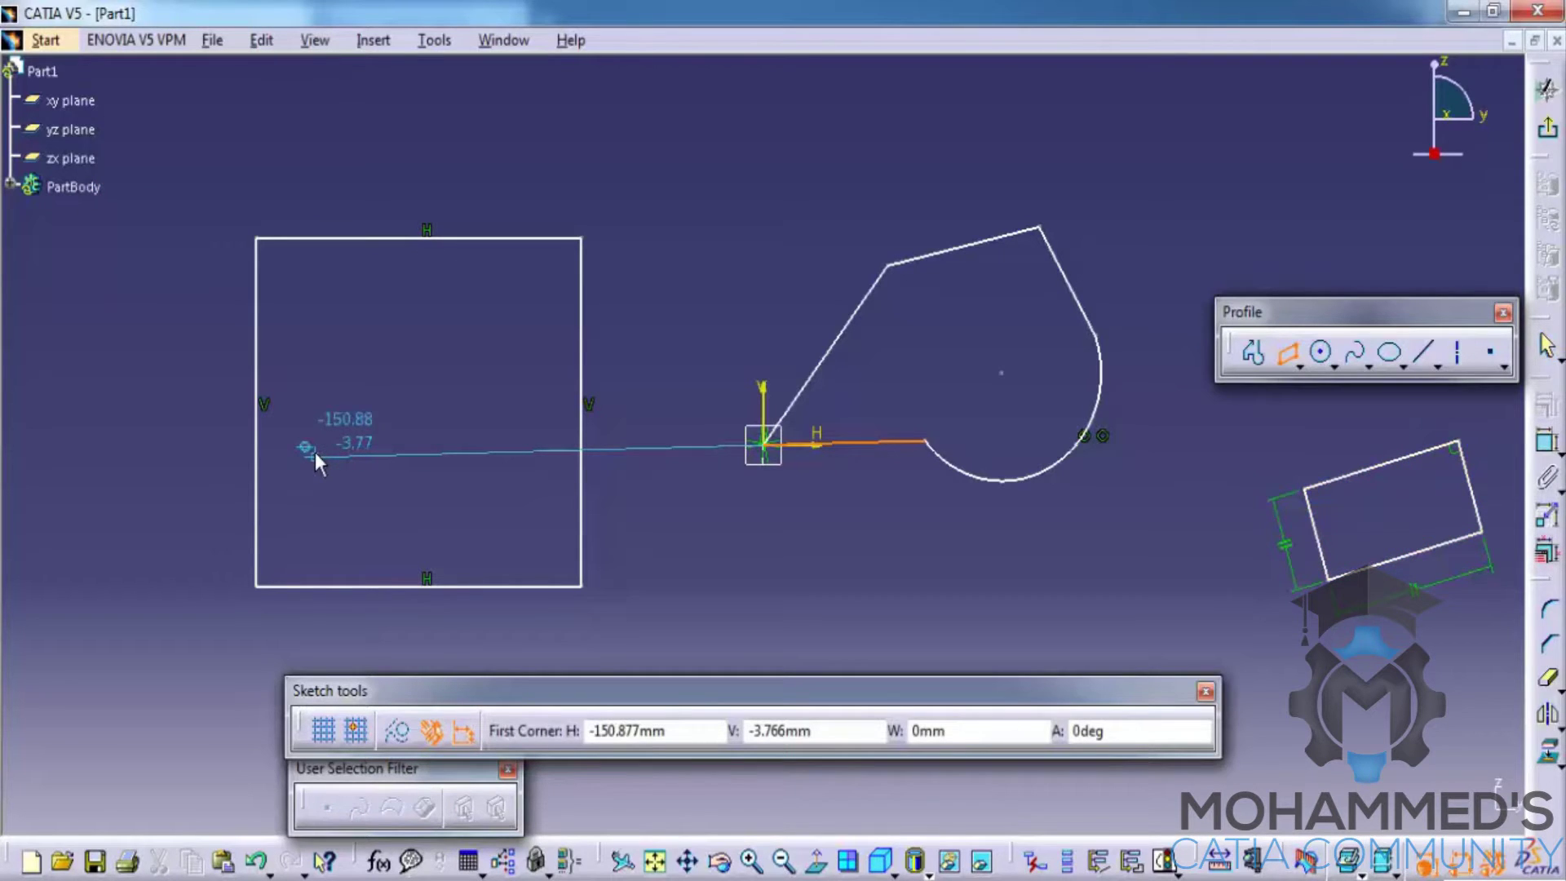
left_click(318, 429)
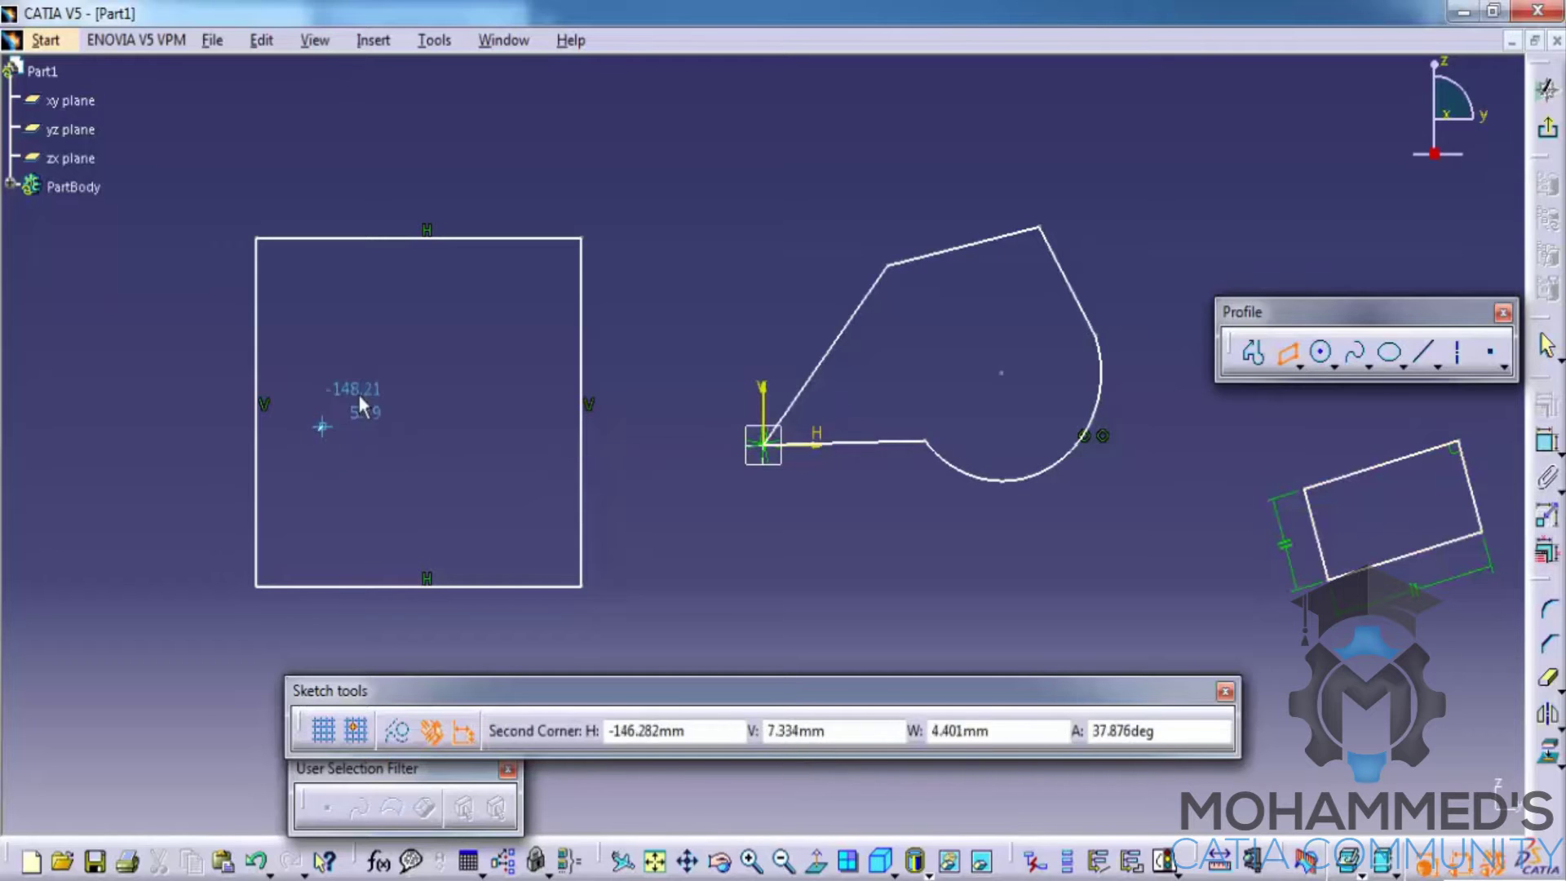
left_click(455, 311)
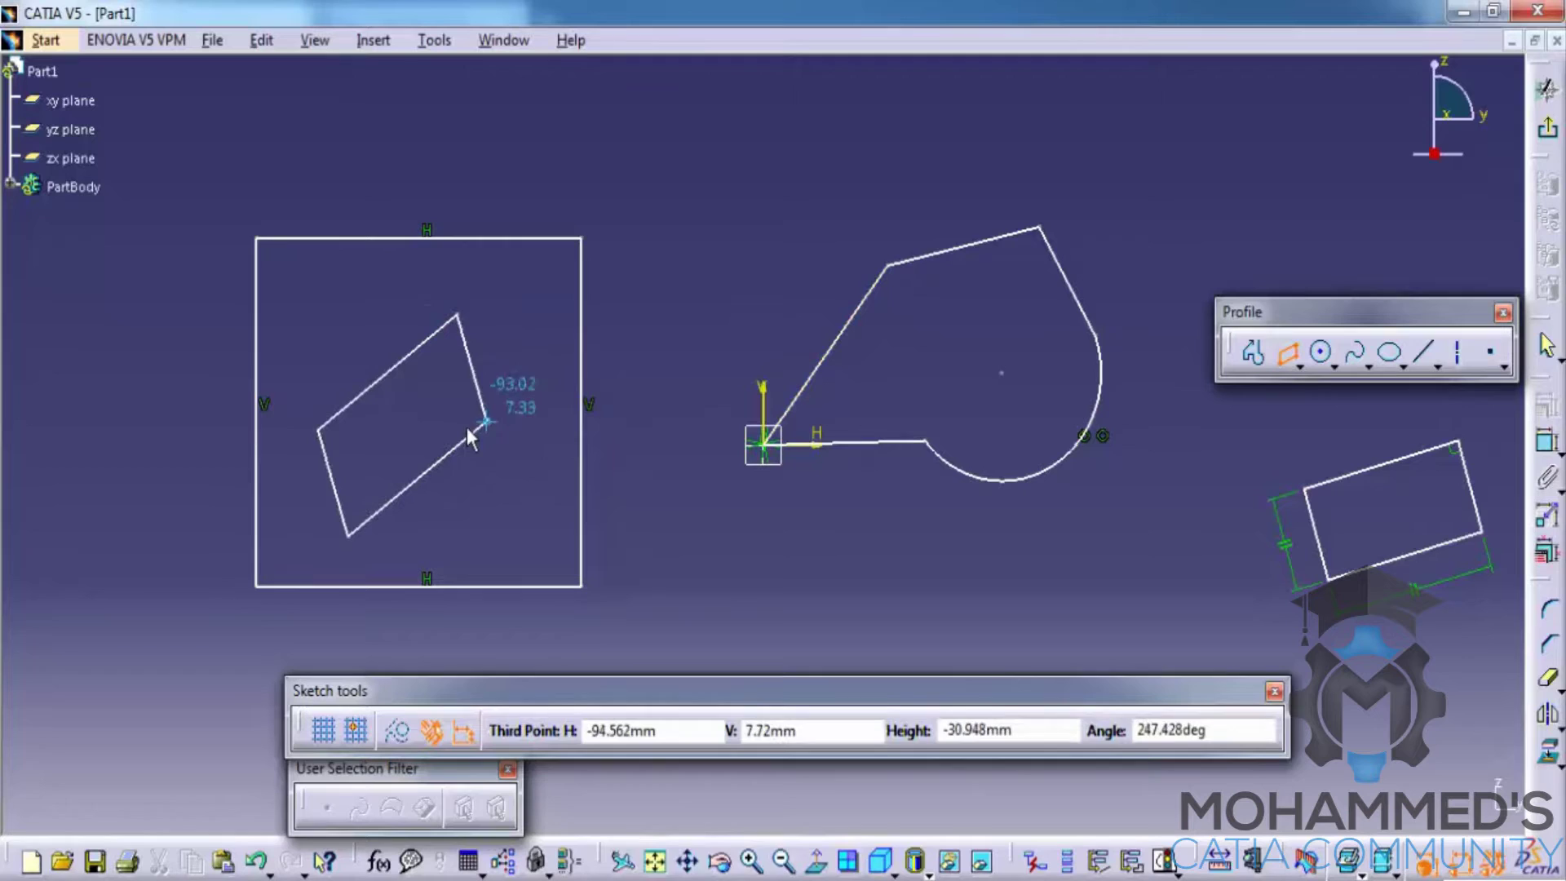
left_click(460, 430)
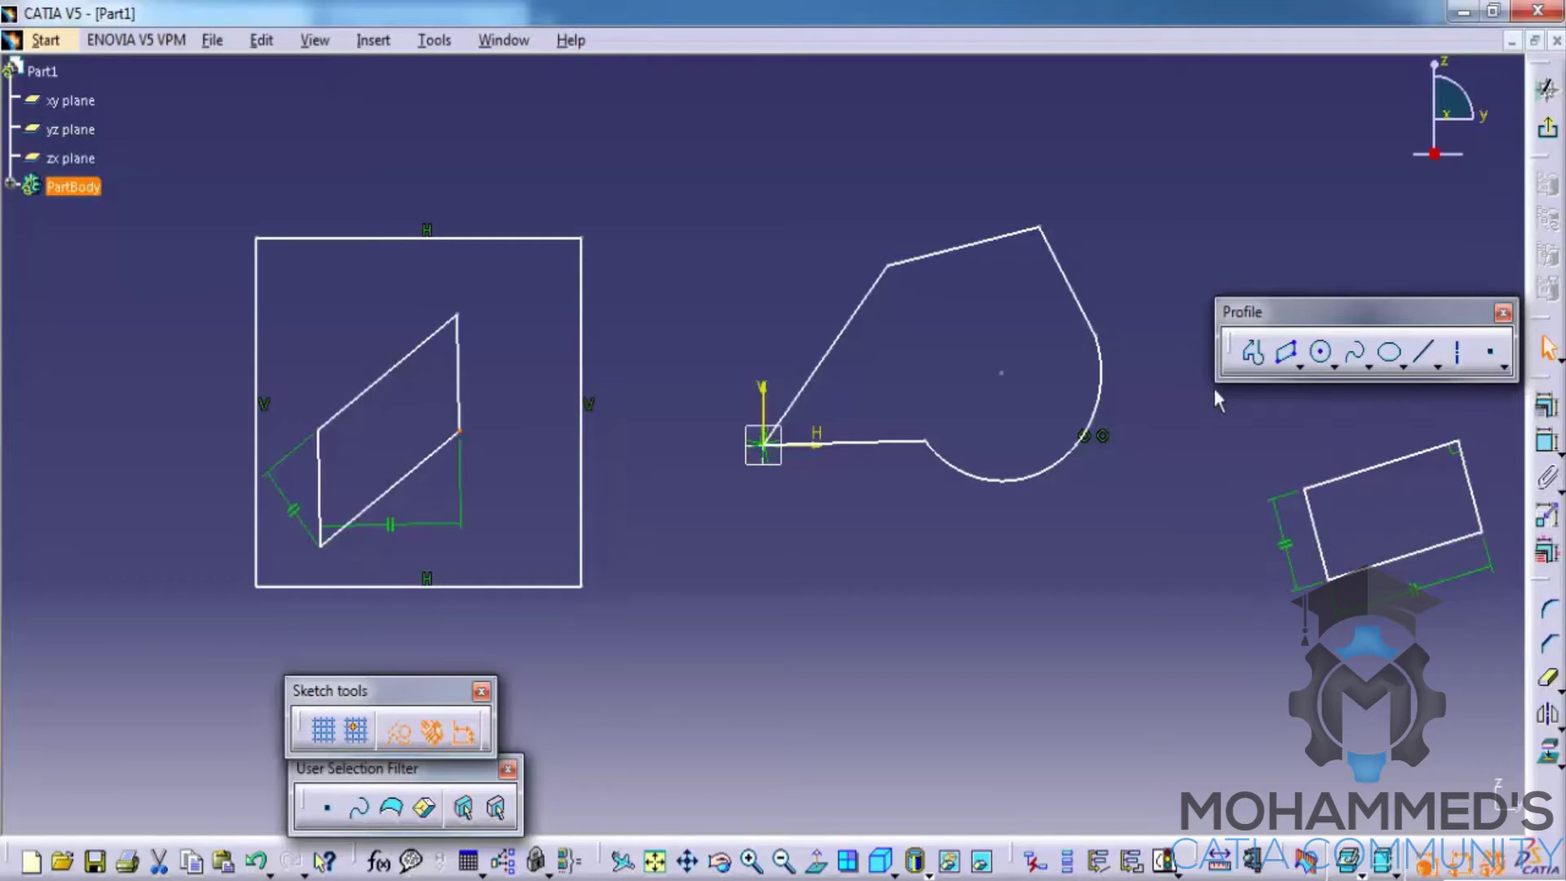
- Draw a horizontal elongated slot above the arc profile, keeping its 16.852 radius dimension
left_click(1299, 370)
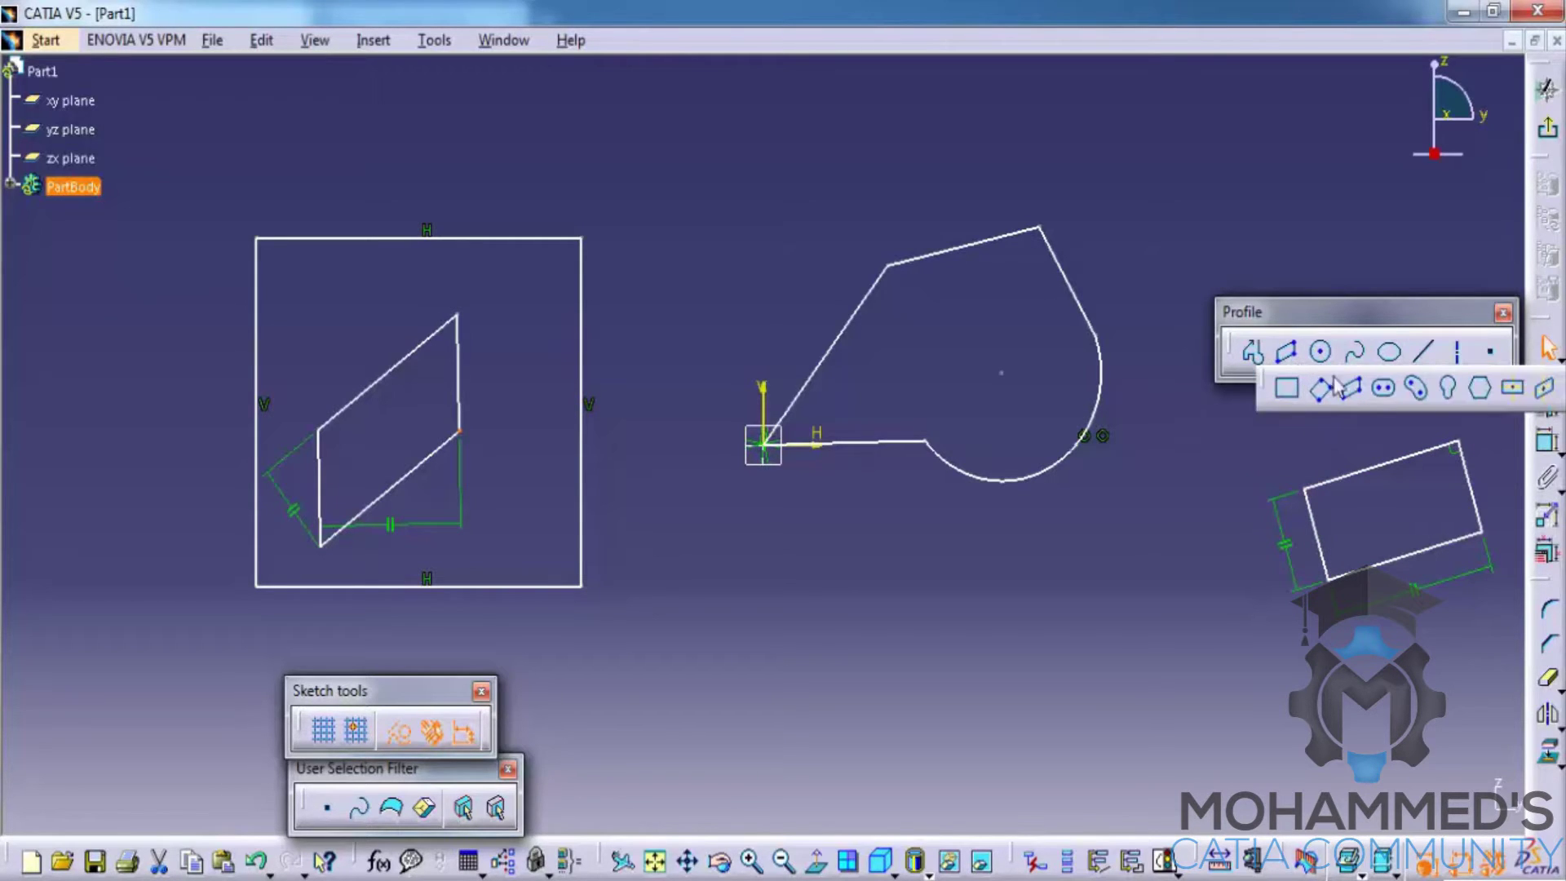
left_click(1384, 392)
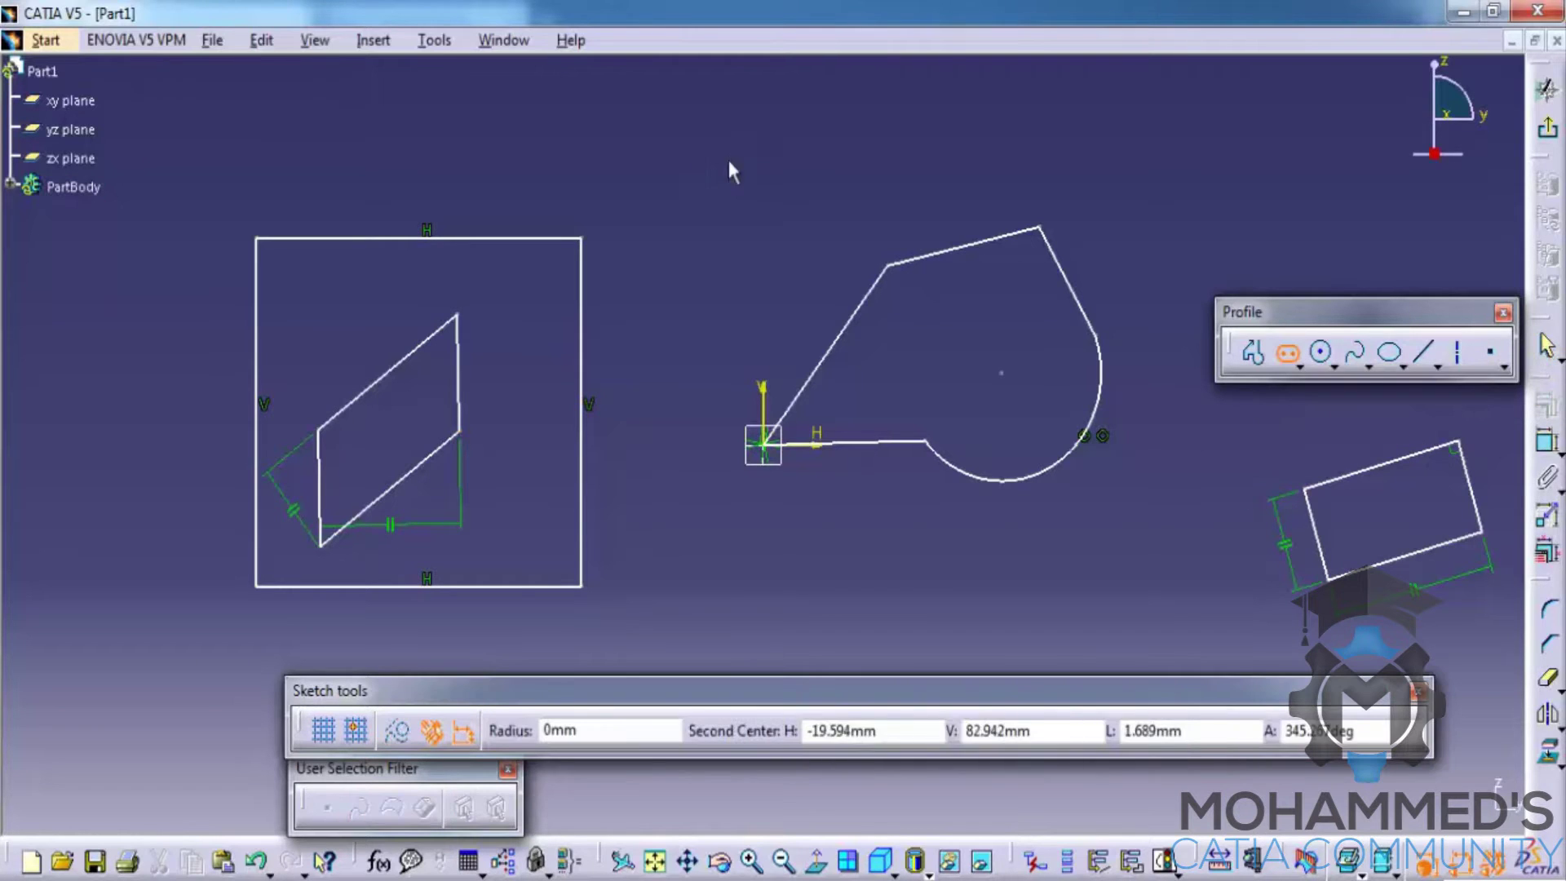
left_click(889, 168)
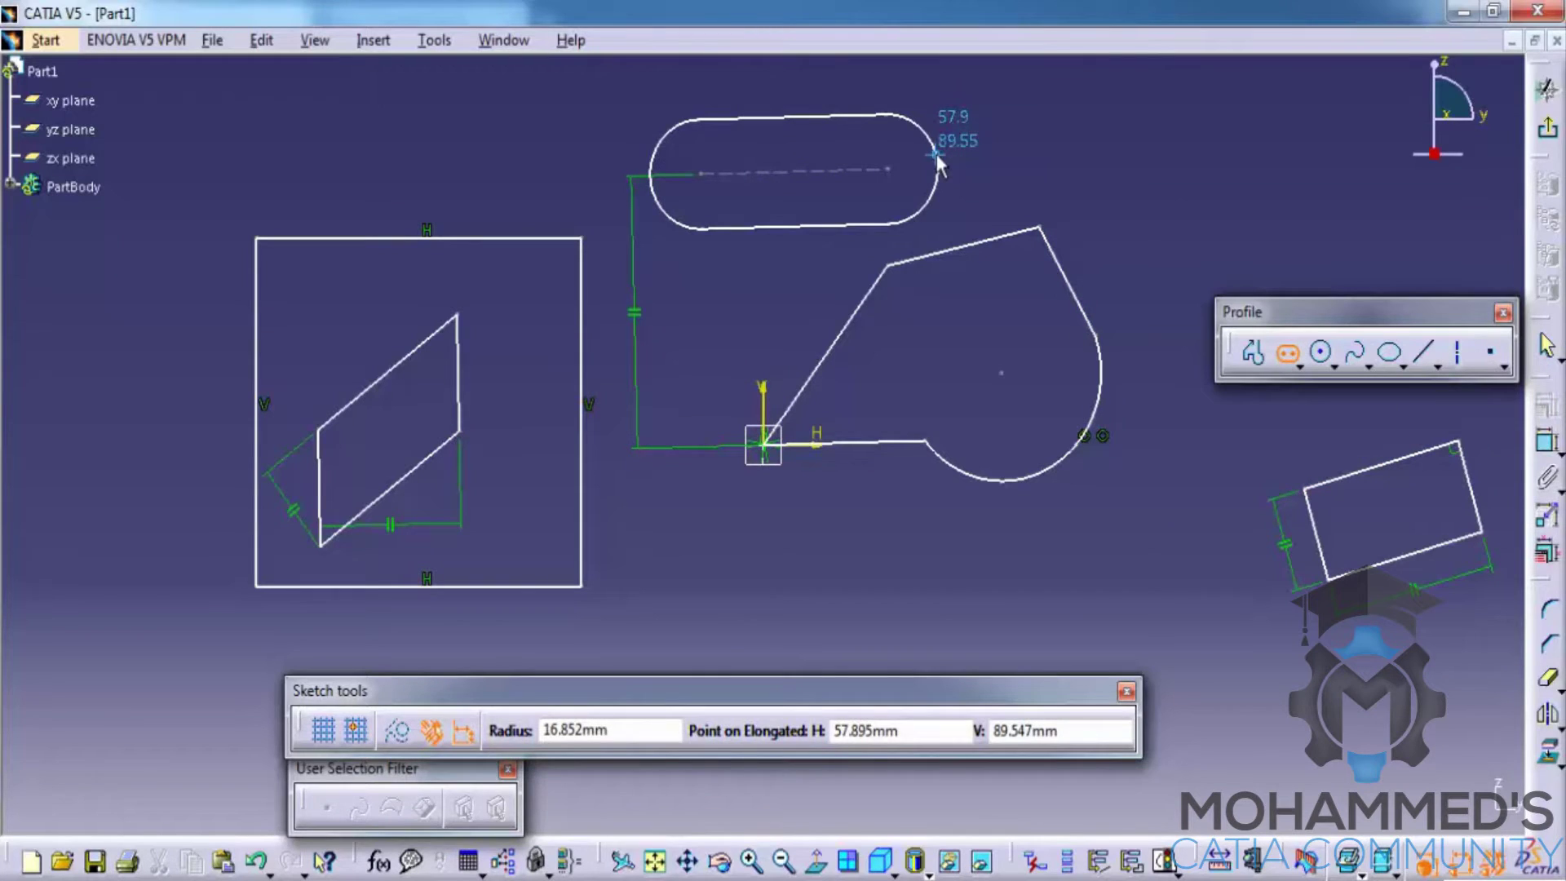
left_click(936, 155)
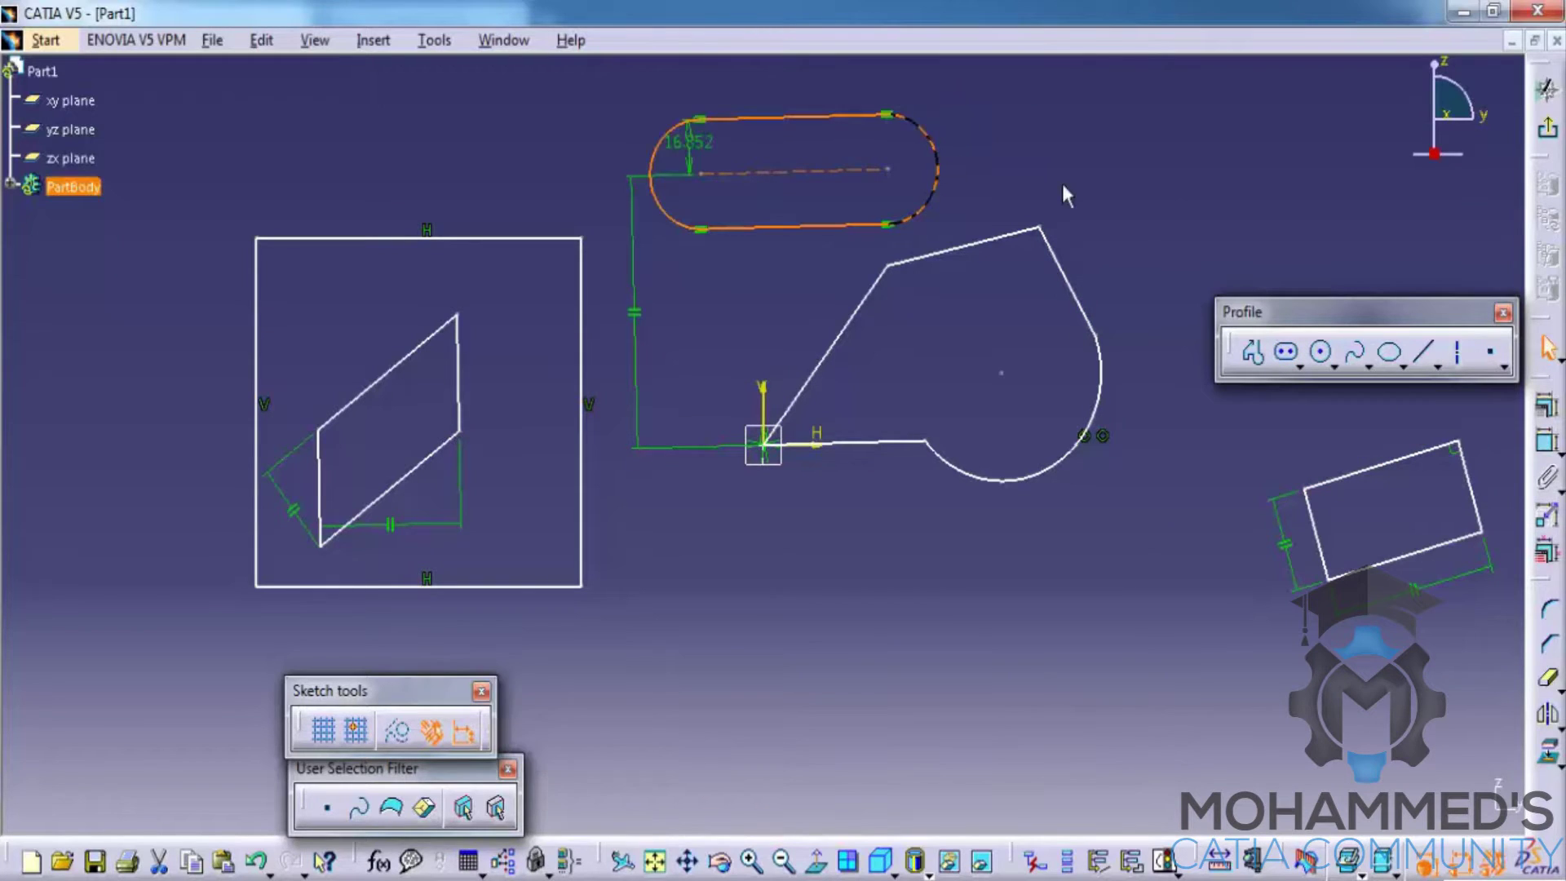
double_click(706, 155)
key("Return")
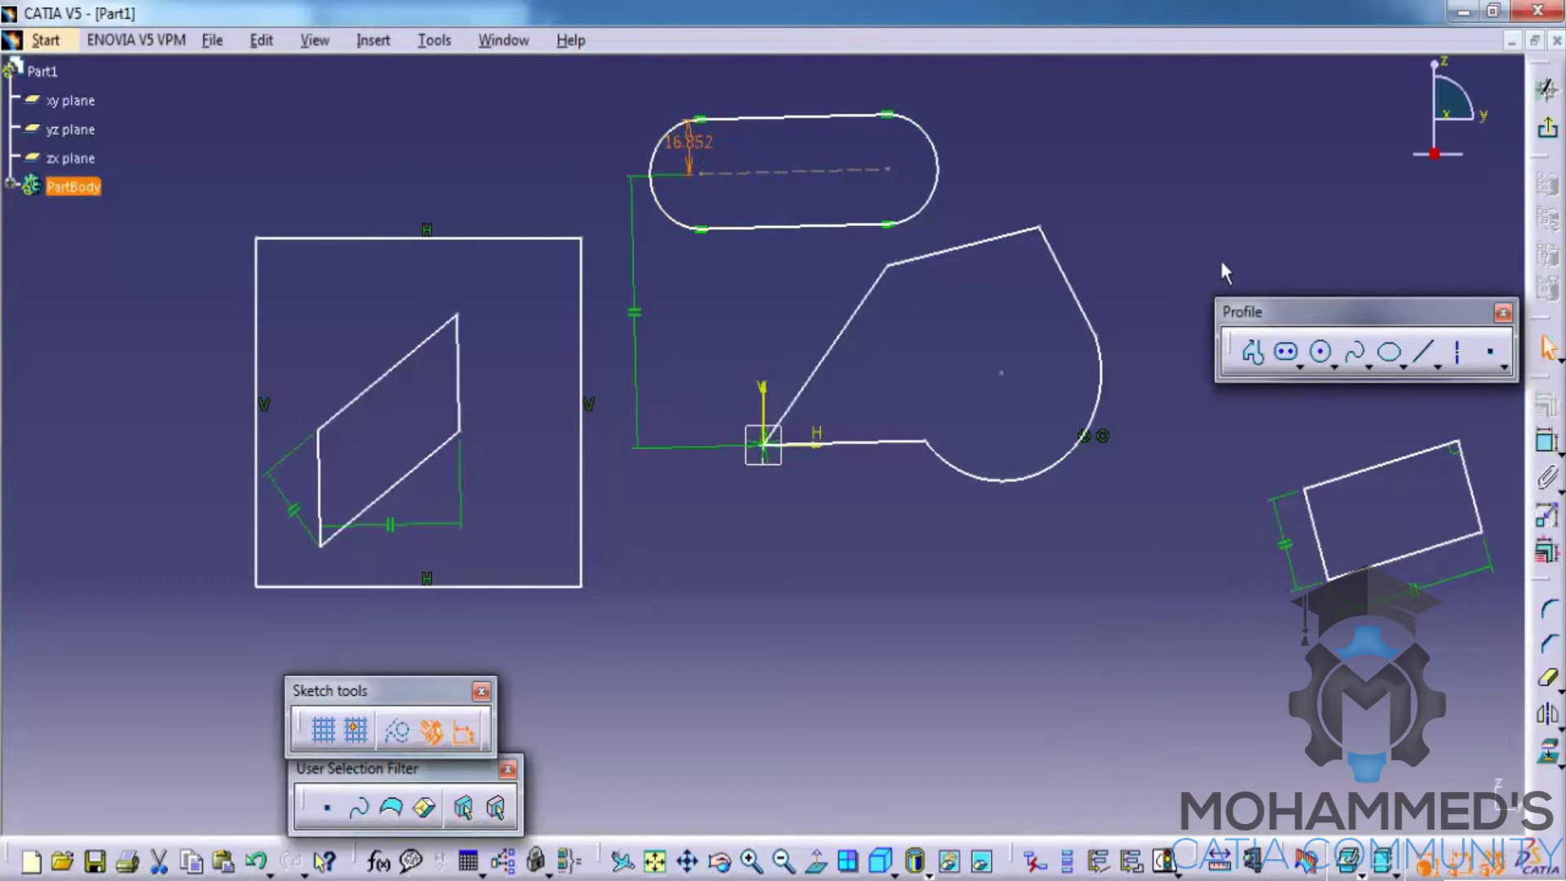
- Draw a curved cylindrical elongated slot at the left of the sketch
left_click(1299, 366)
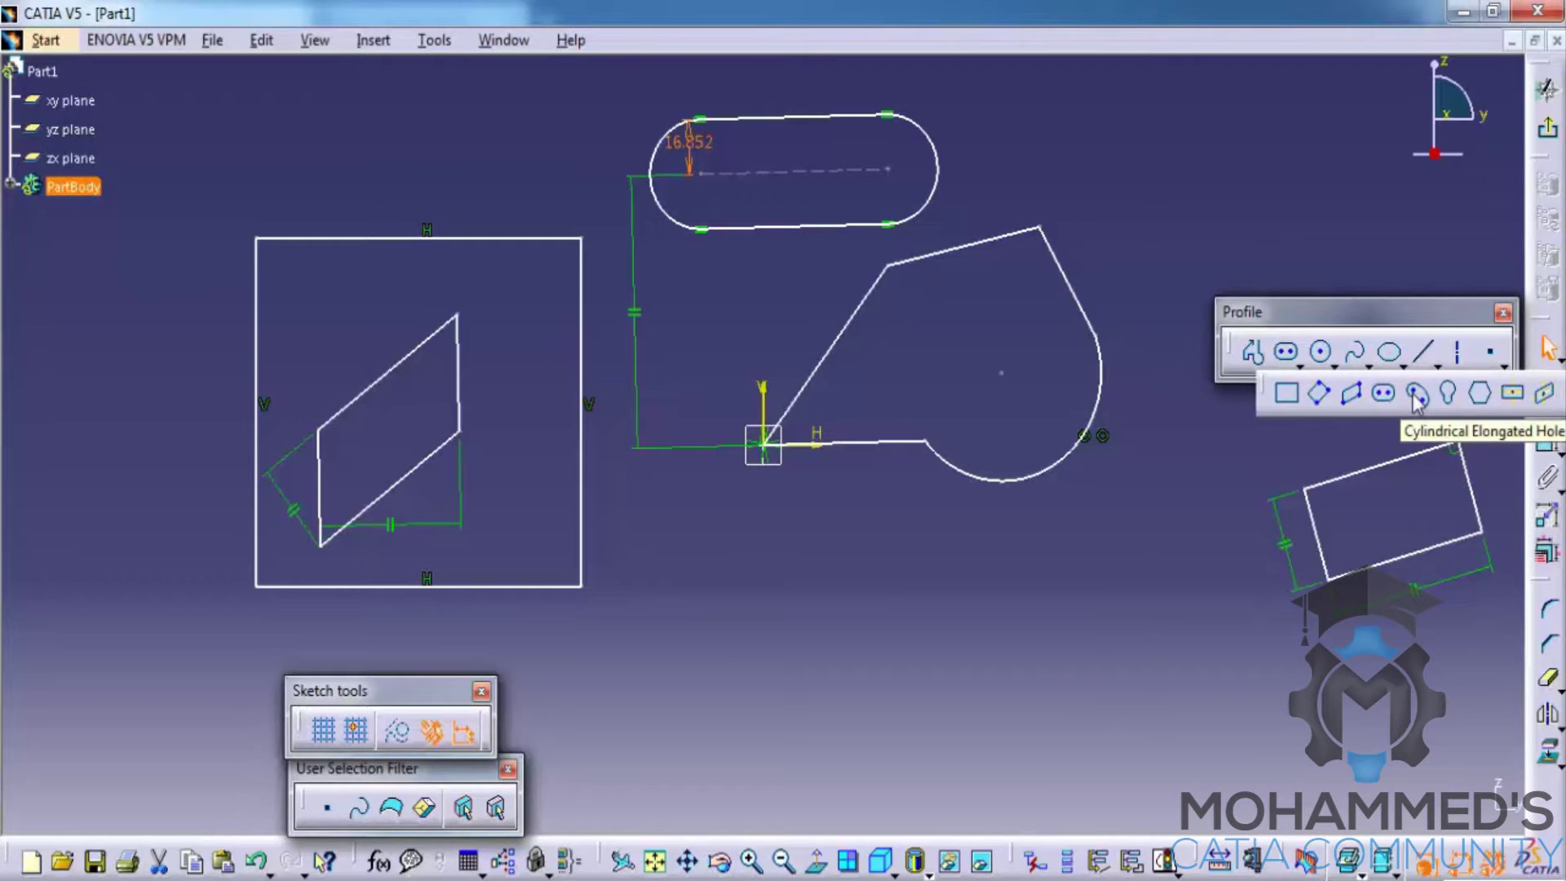
left_click(1417, 400)
middle_click_drag(59, 455, 727, 237)
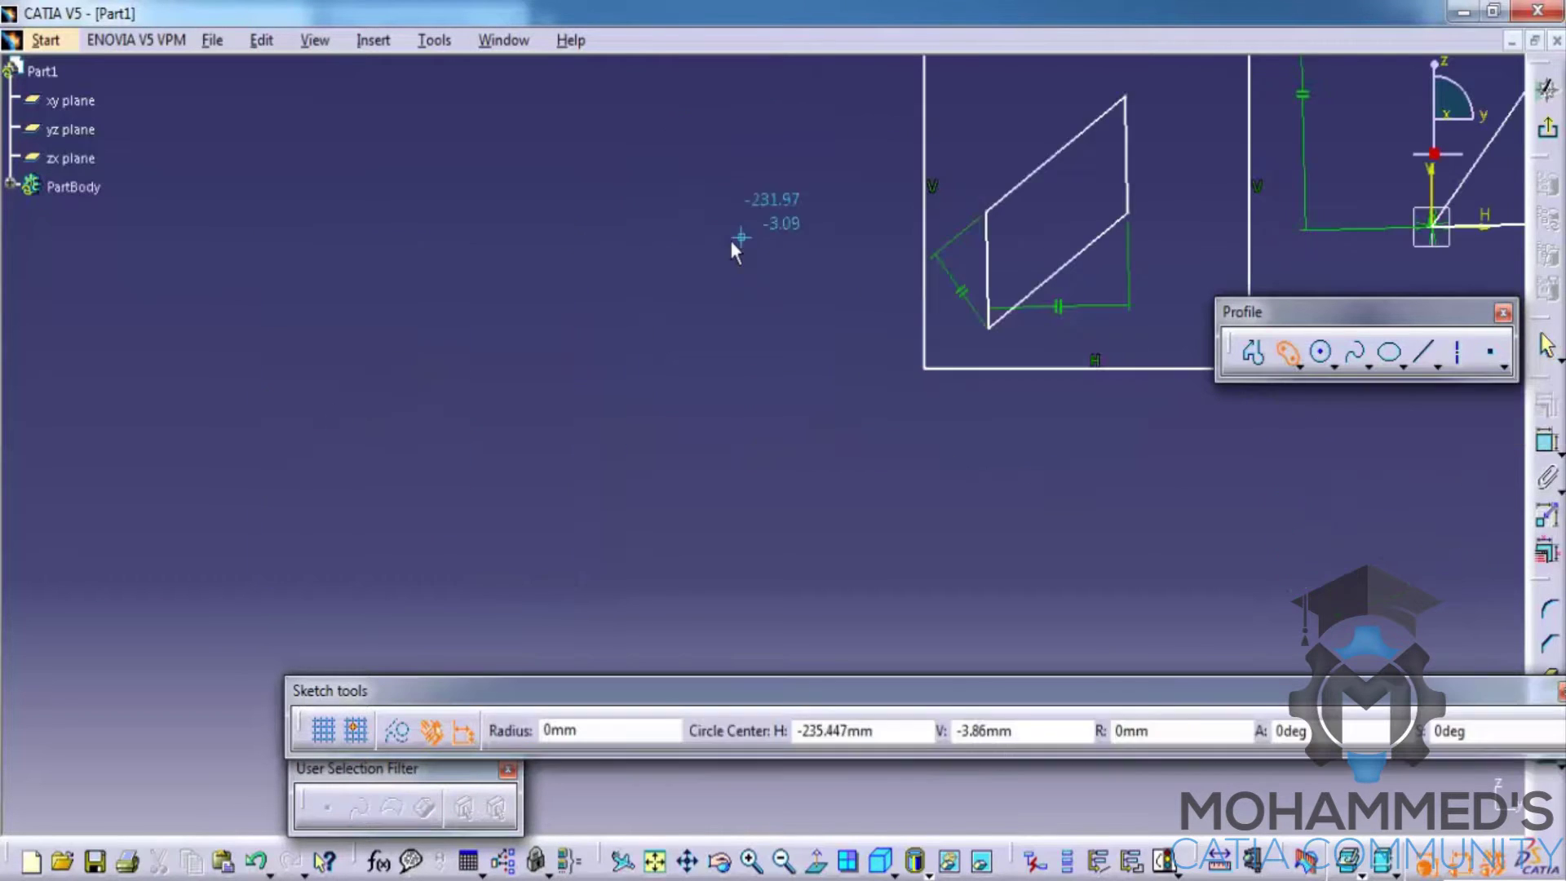
left_click(1299, 368)
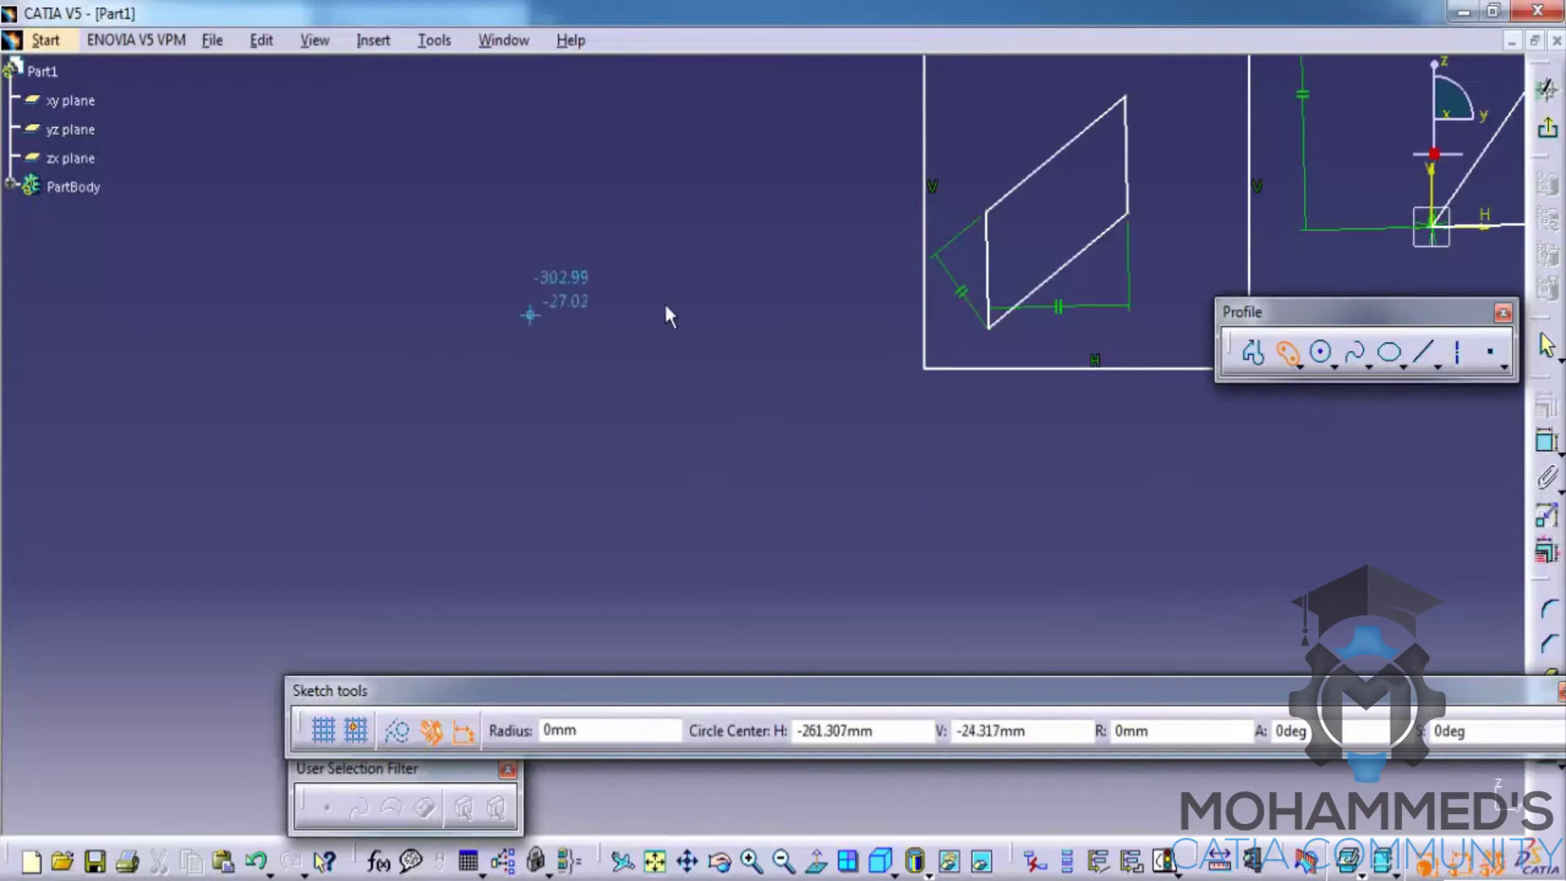
left_click(239, 290)
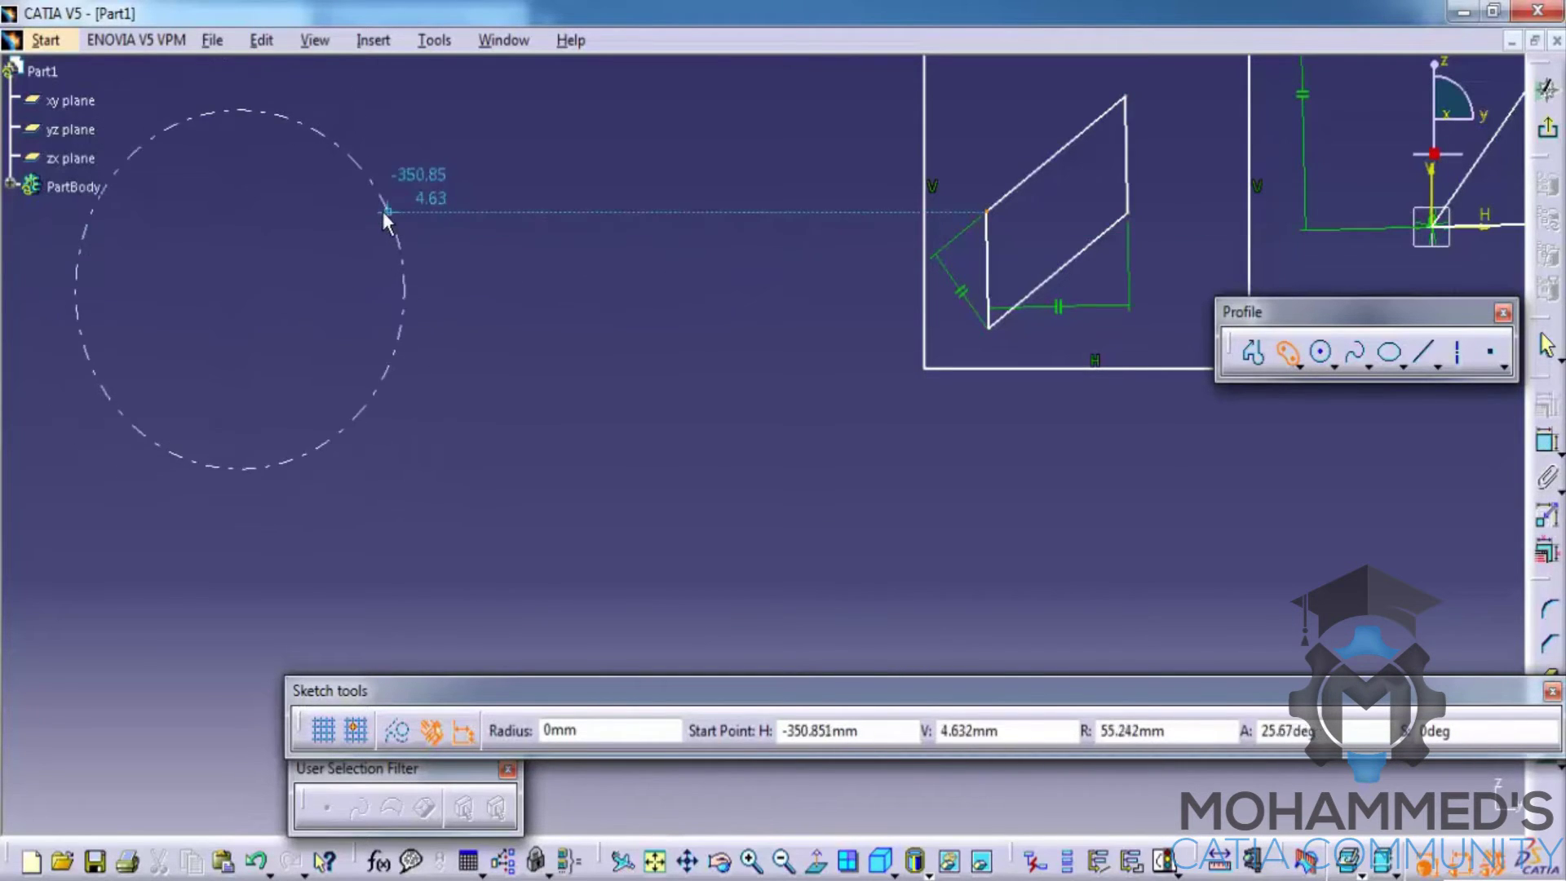
left_click(414, 282)
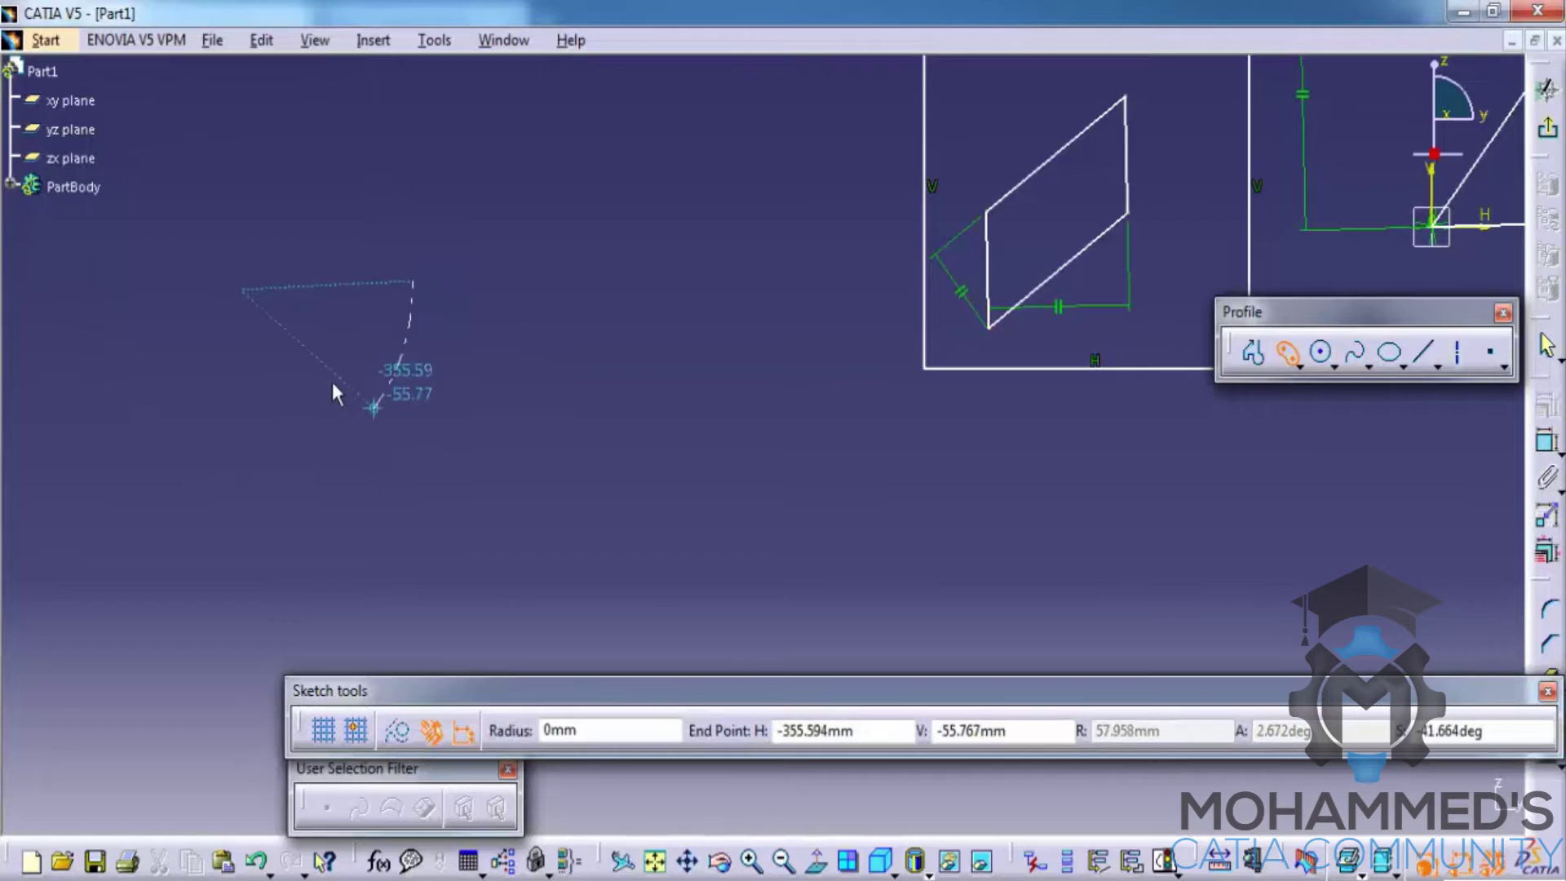
left_click(179, 465)
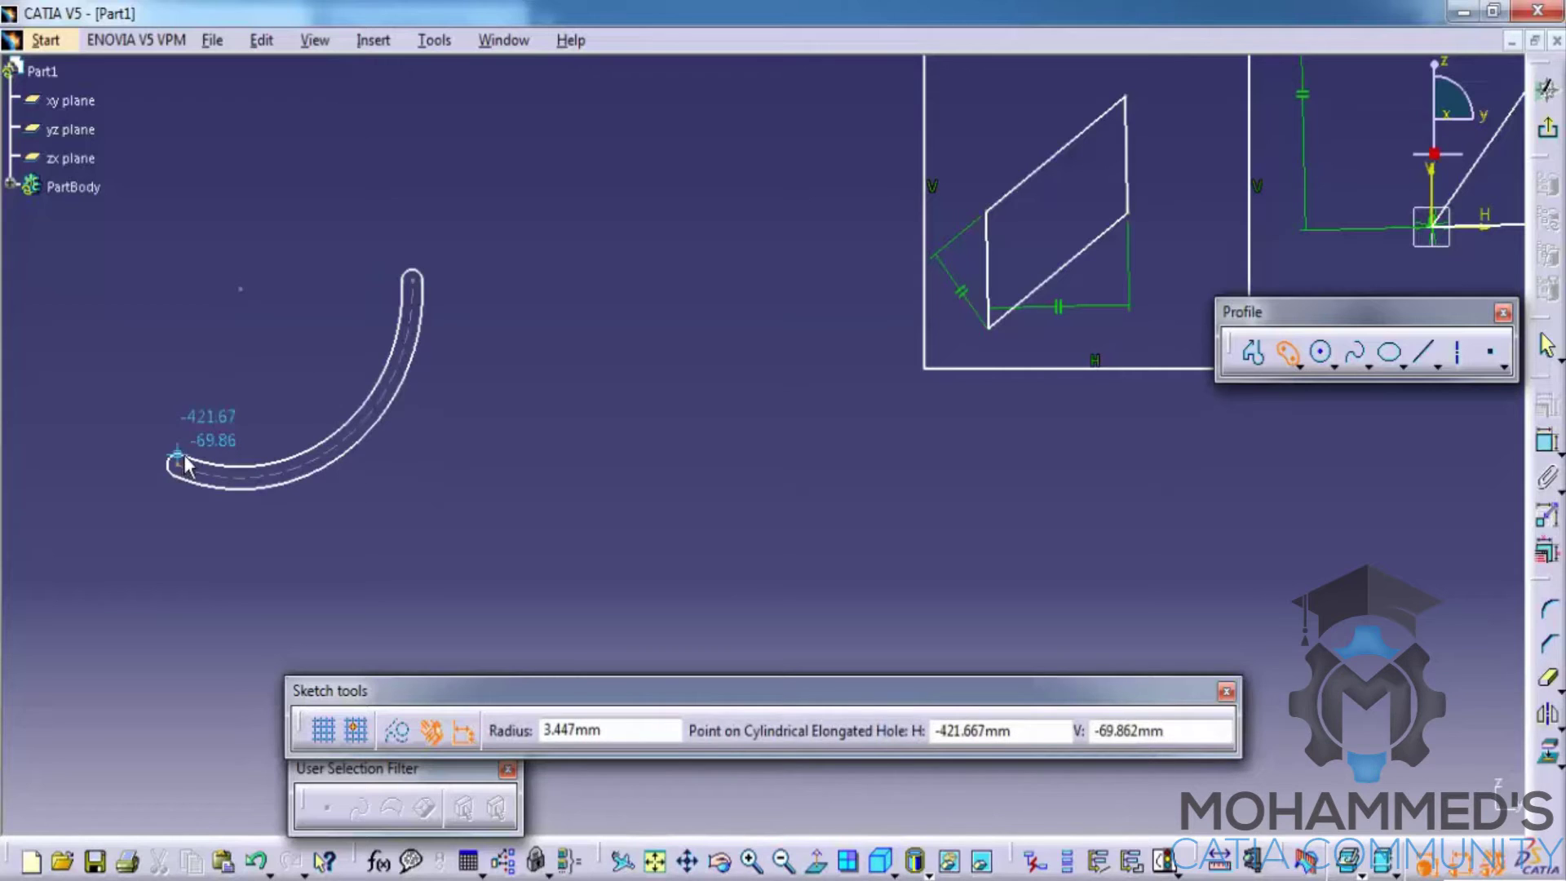
left_click(194, 449)
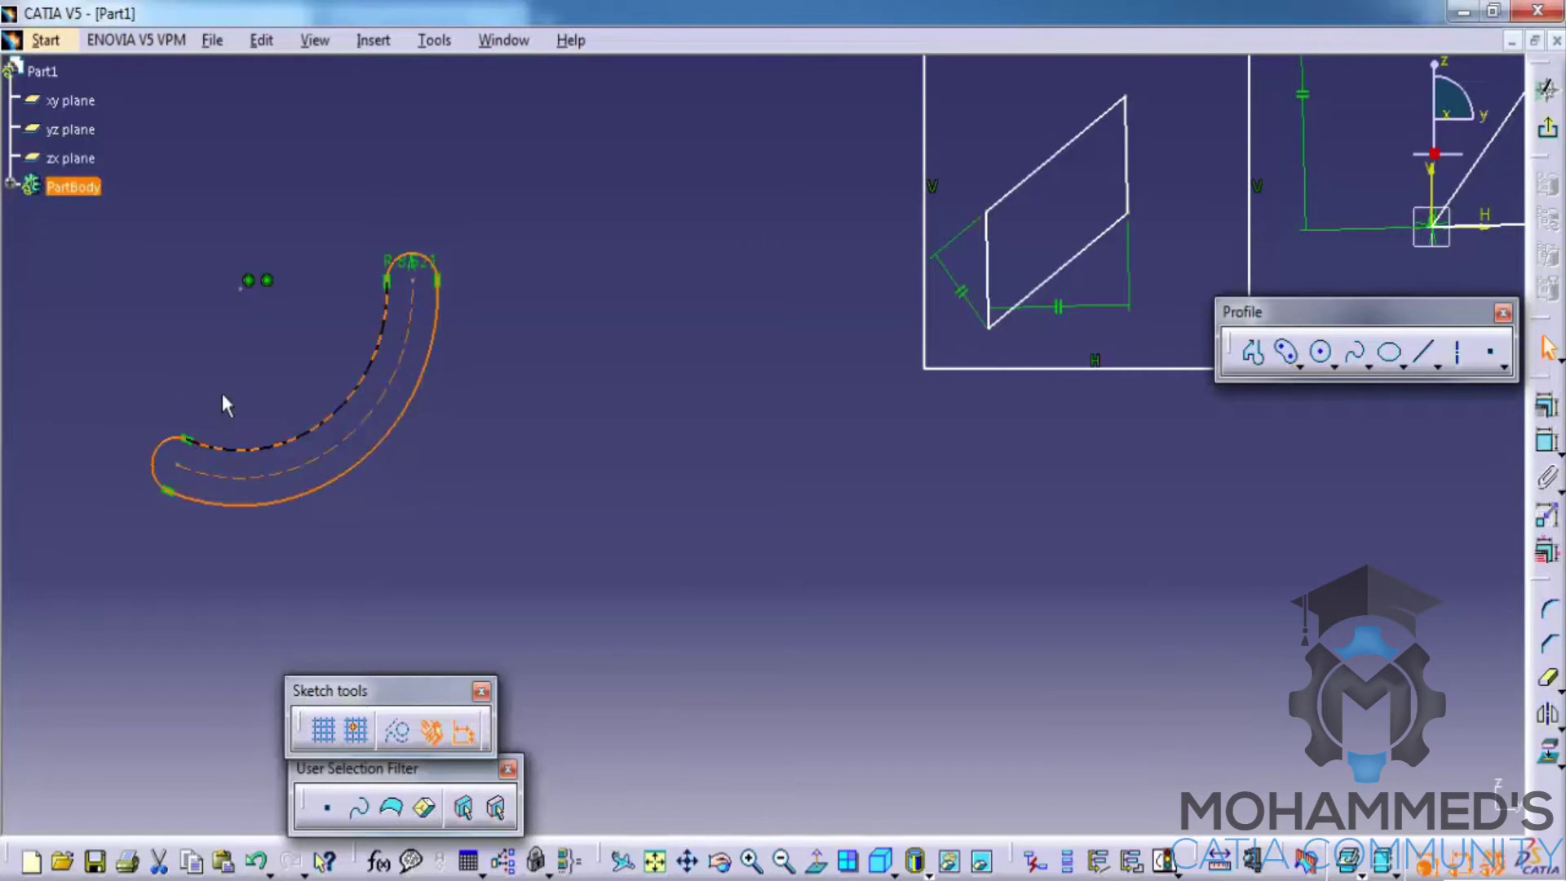
left_click(654, 166)
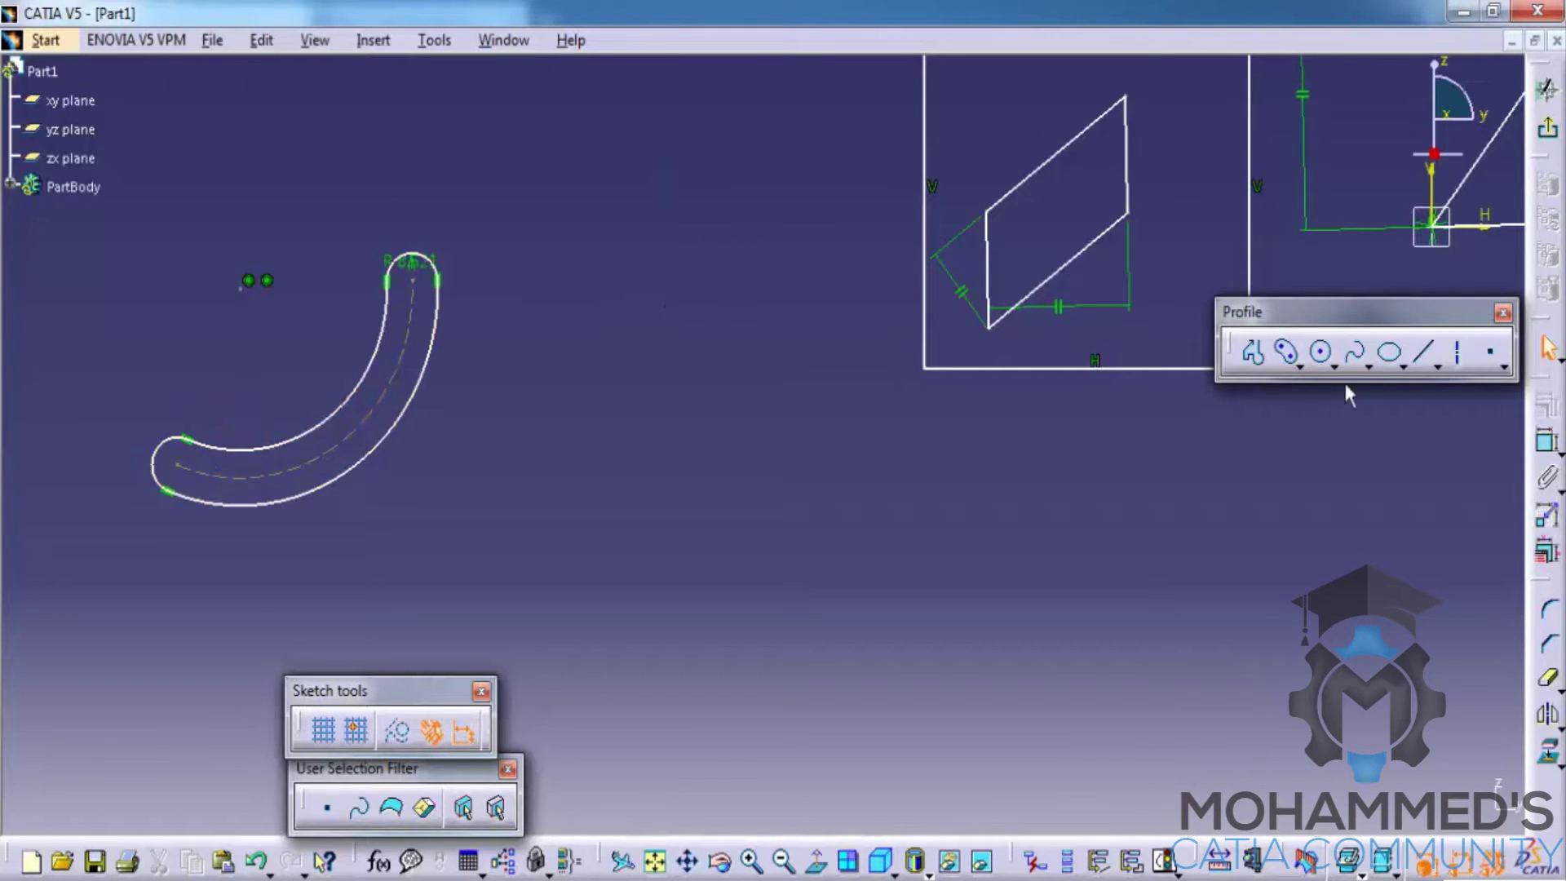
- Lay out a second curved slot's arc below the parallelogram at 13.496mm radius
left_click(1286, 353)
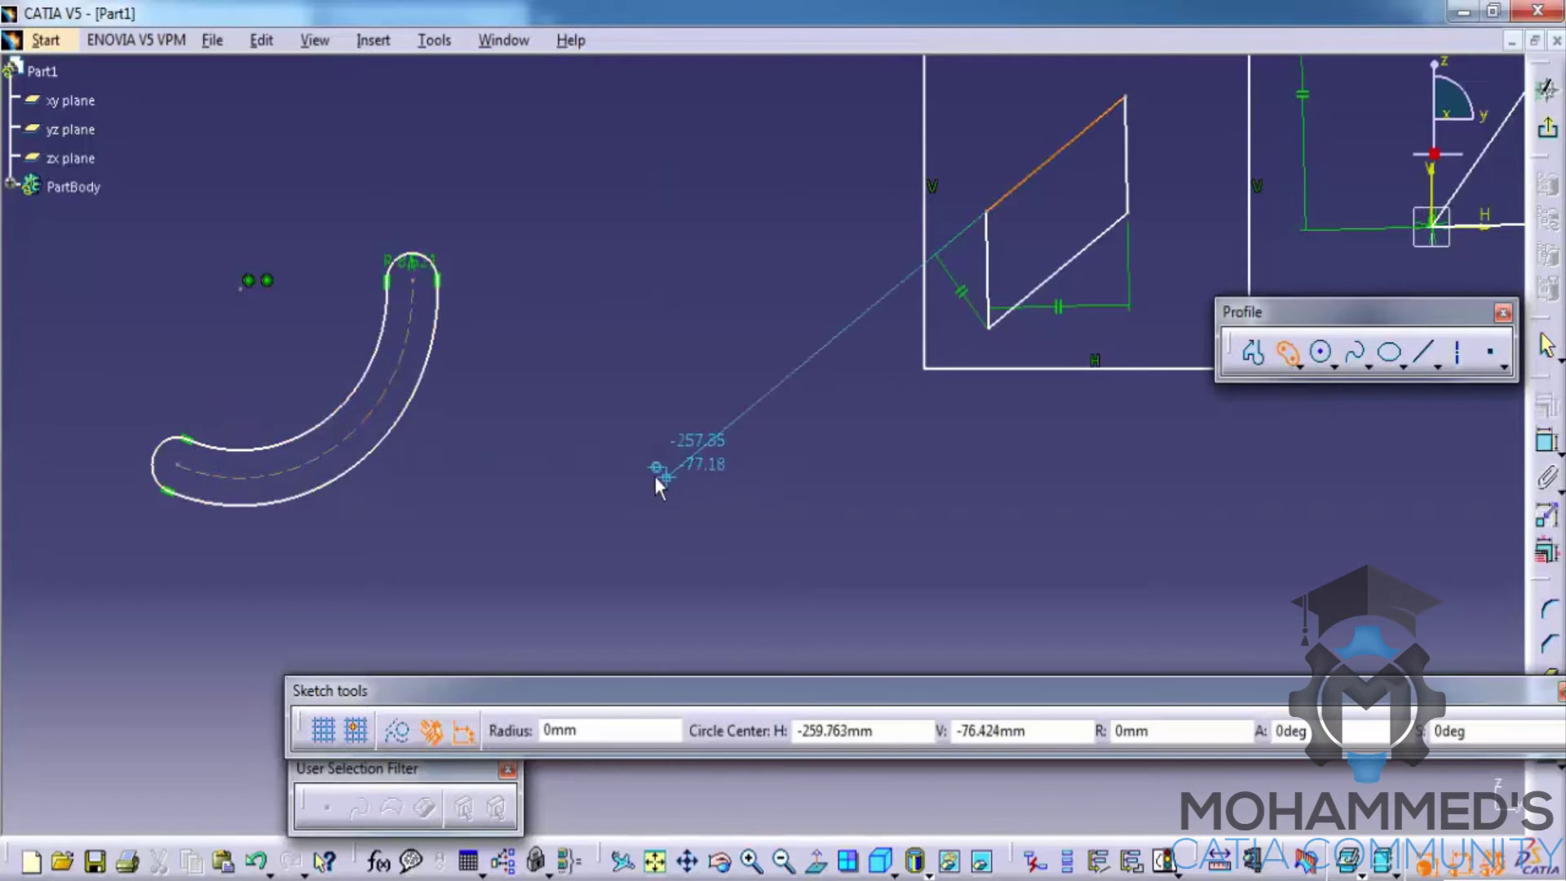
left_click(653, 498)
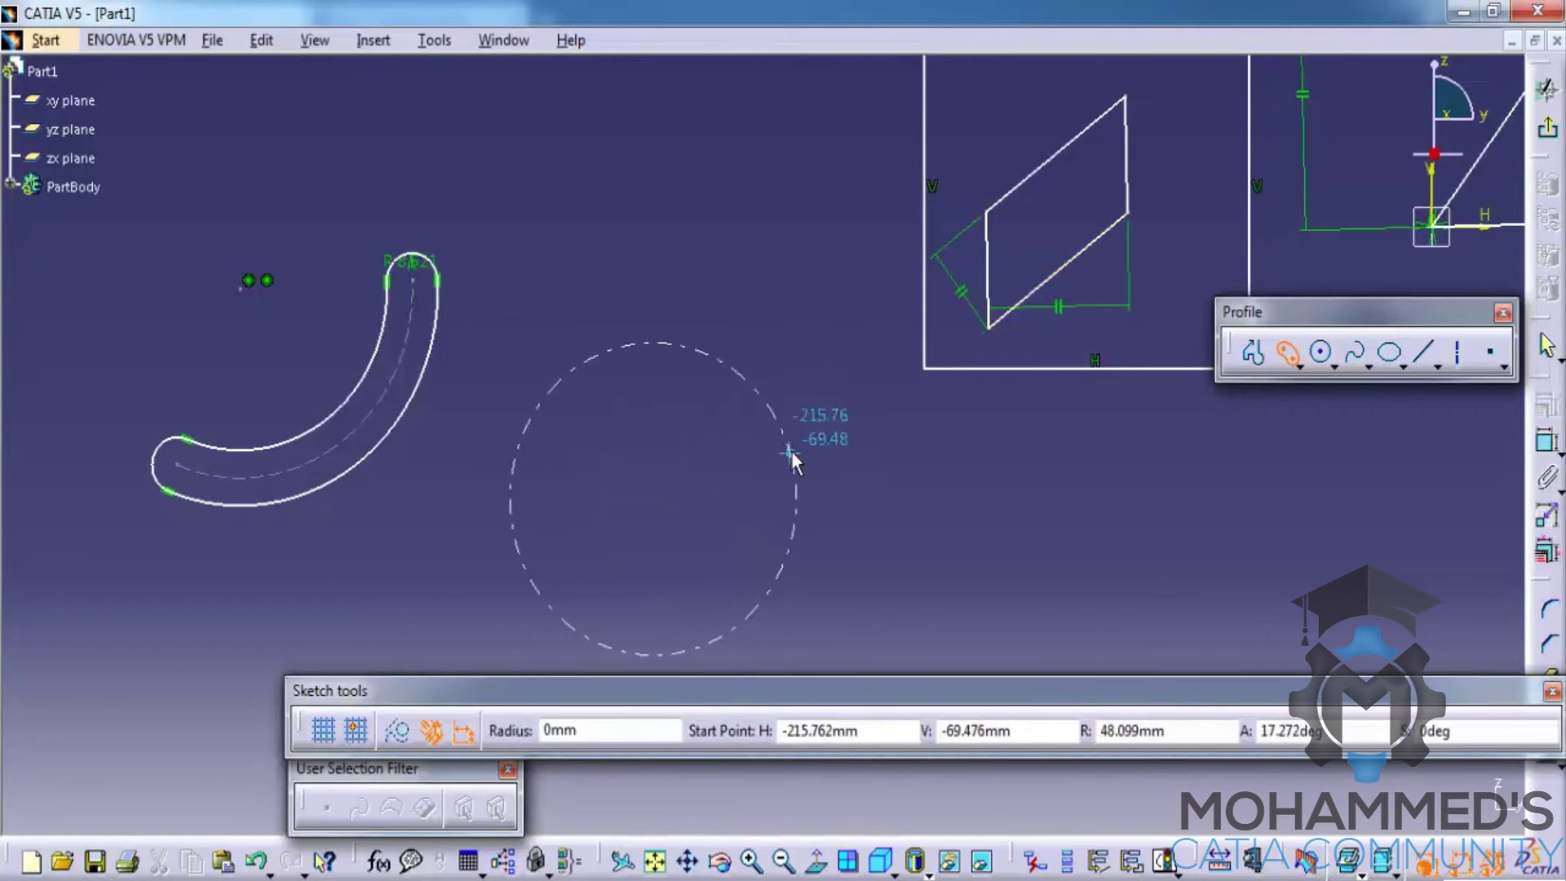
left_click(794, 440)
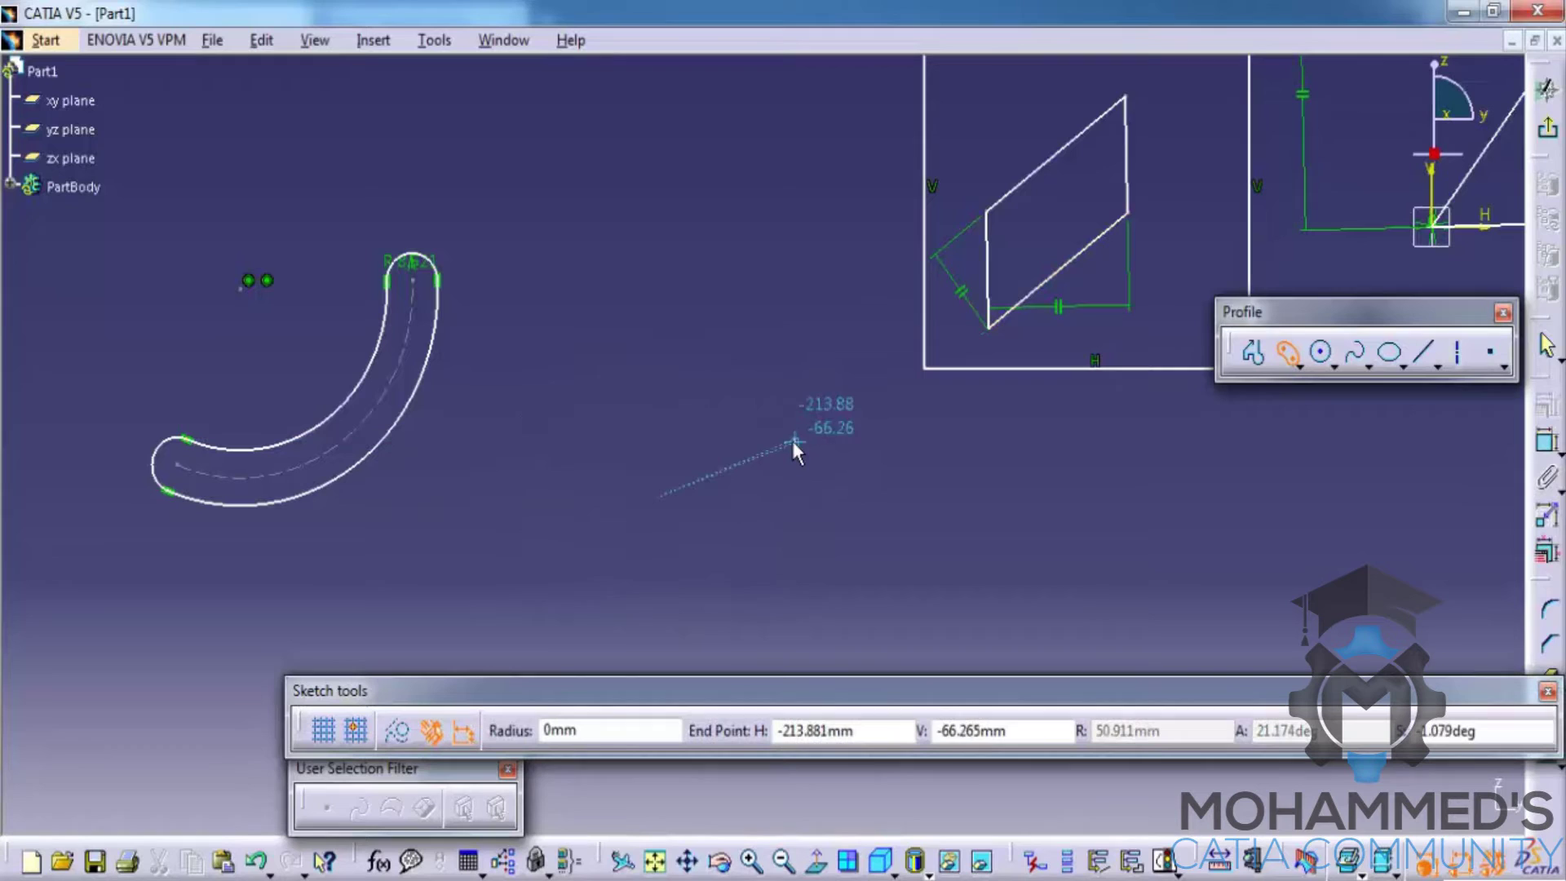
left_click(724, 619)
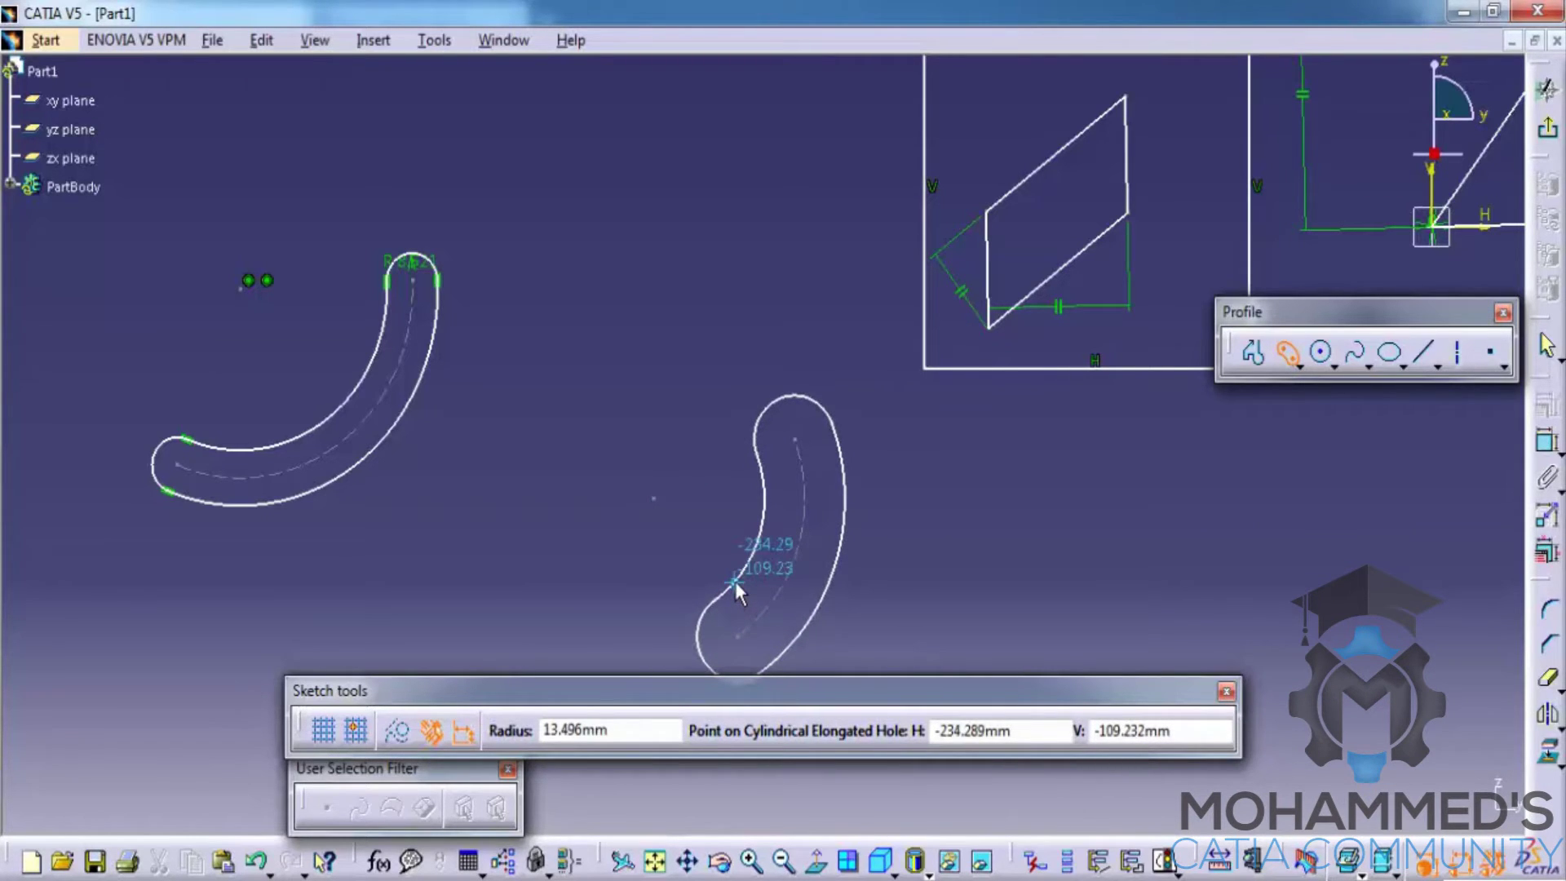
- Finish the second curved slot's width and draw a larger vertical keyhole profile
left_click(736, 580)
left_click(1298, 366)
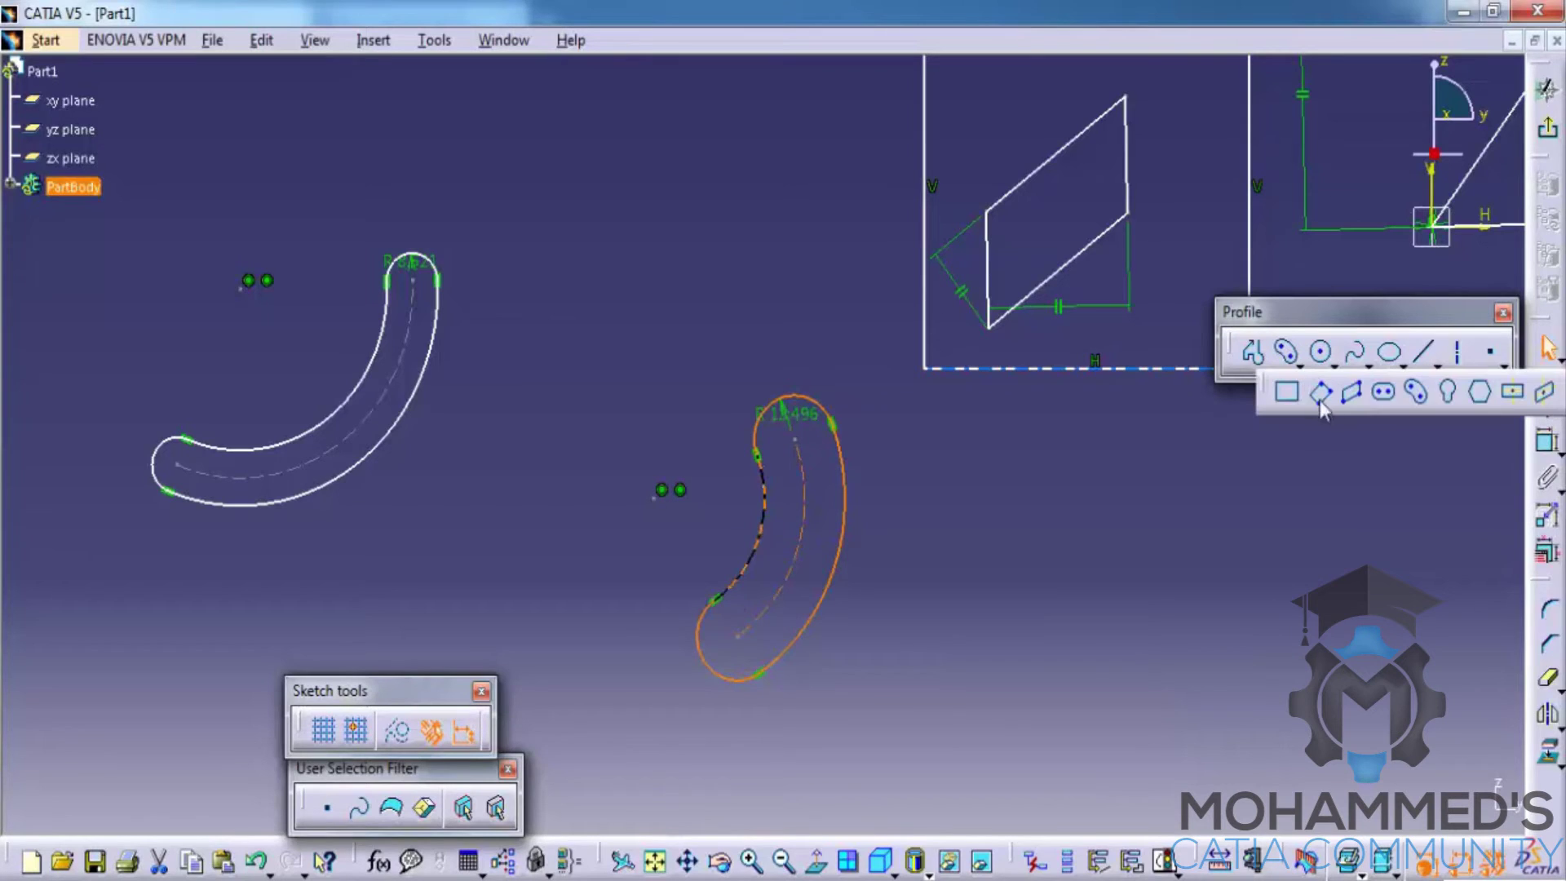
left_click(1449, 391)
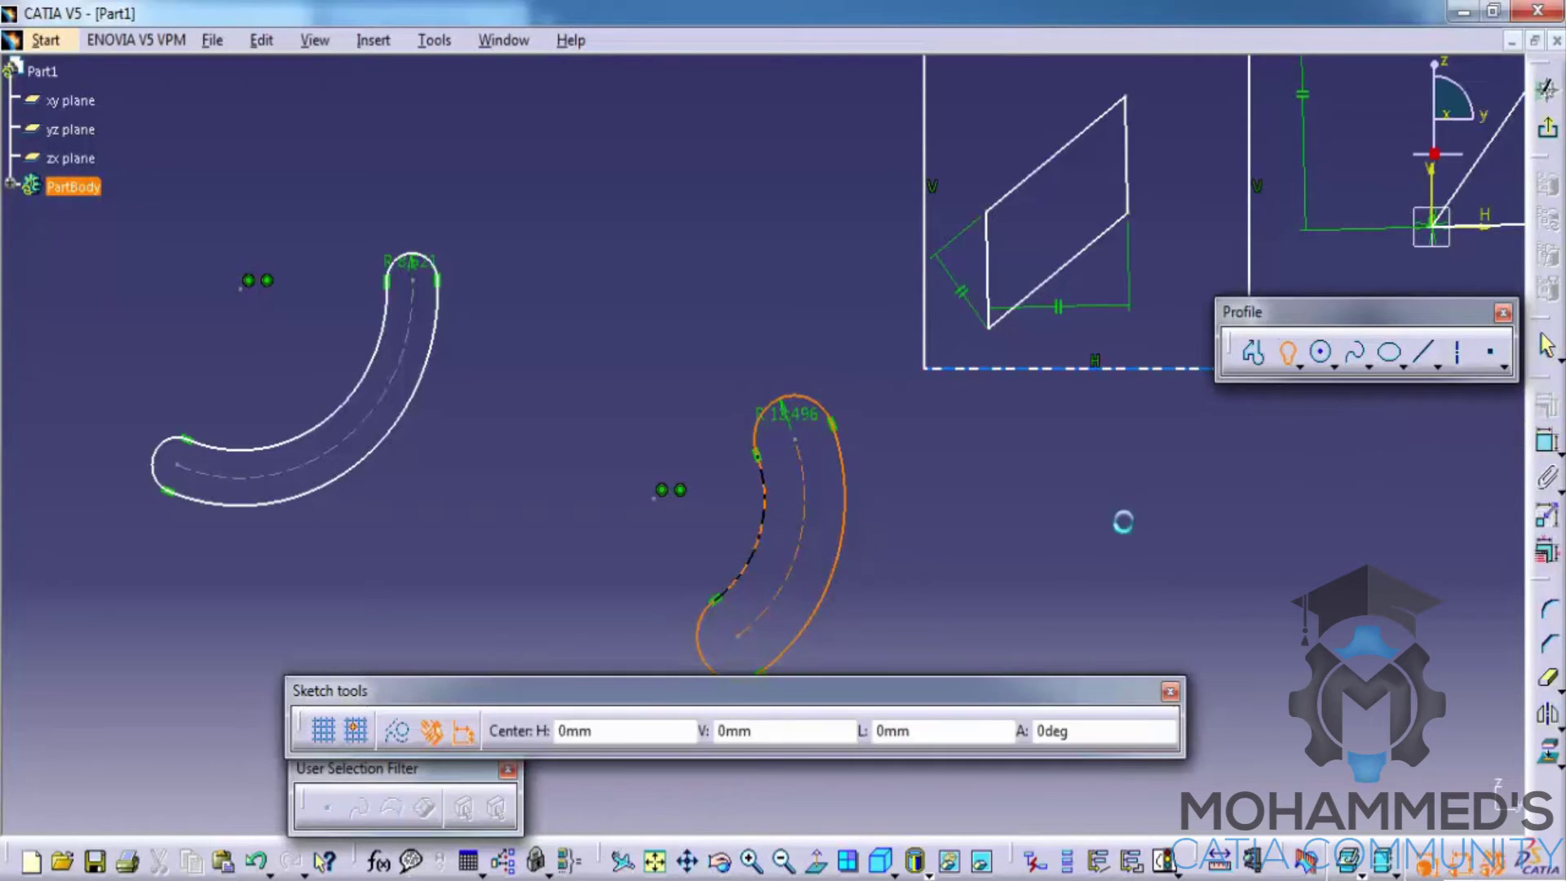
middle_click_drag(1123, 525, 830, 169)
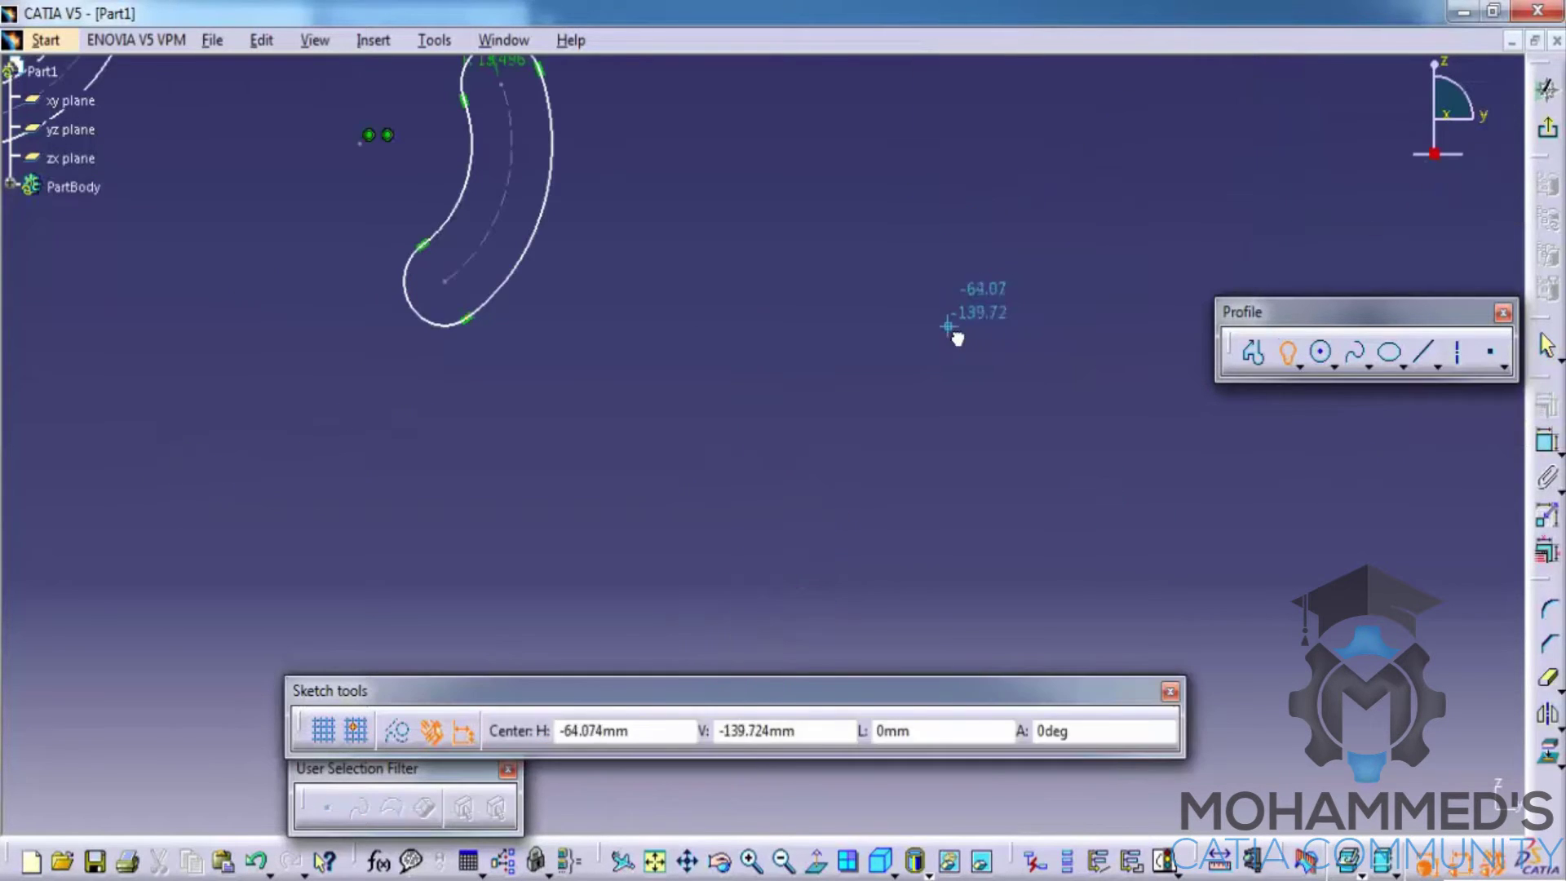
left_click(951, 494)
left_click(986, 466)
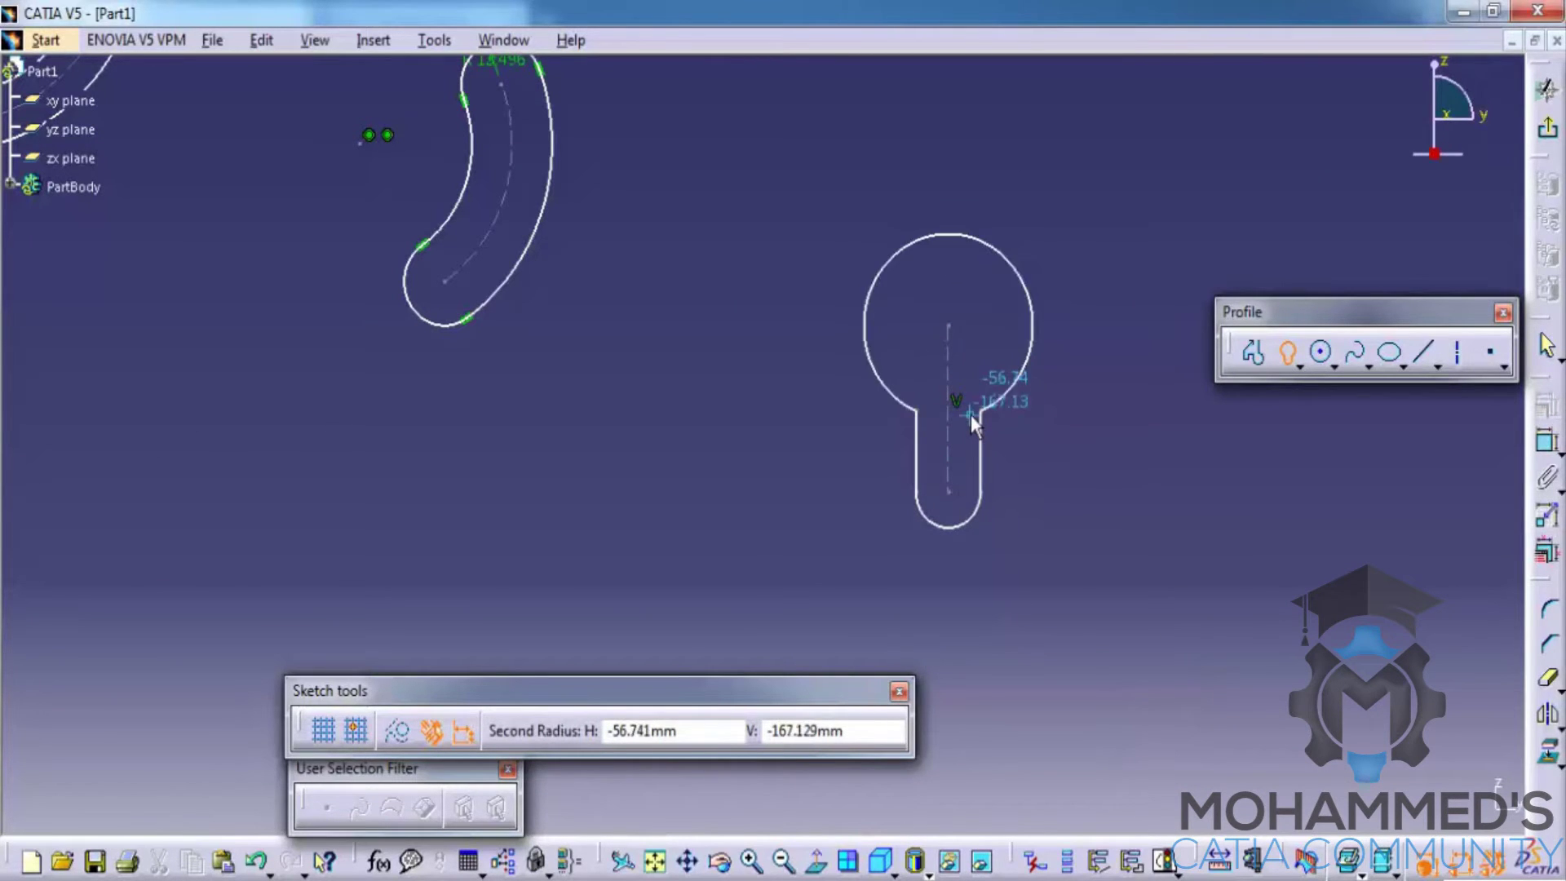
left_click(981, 389)
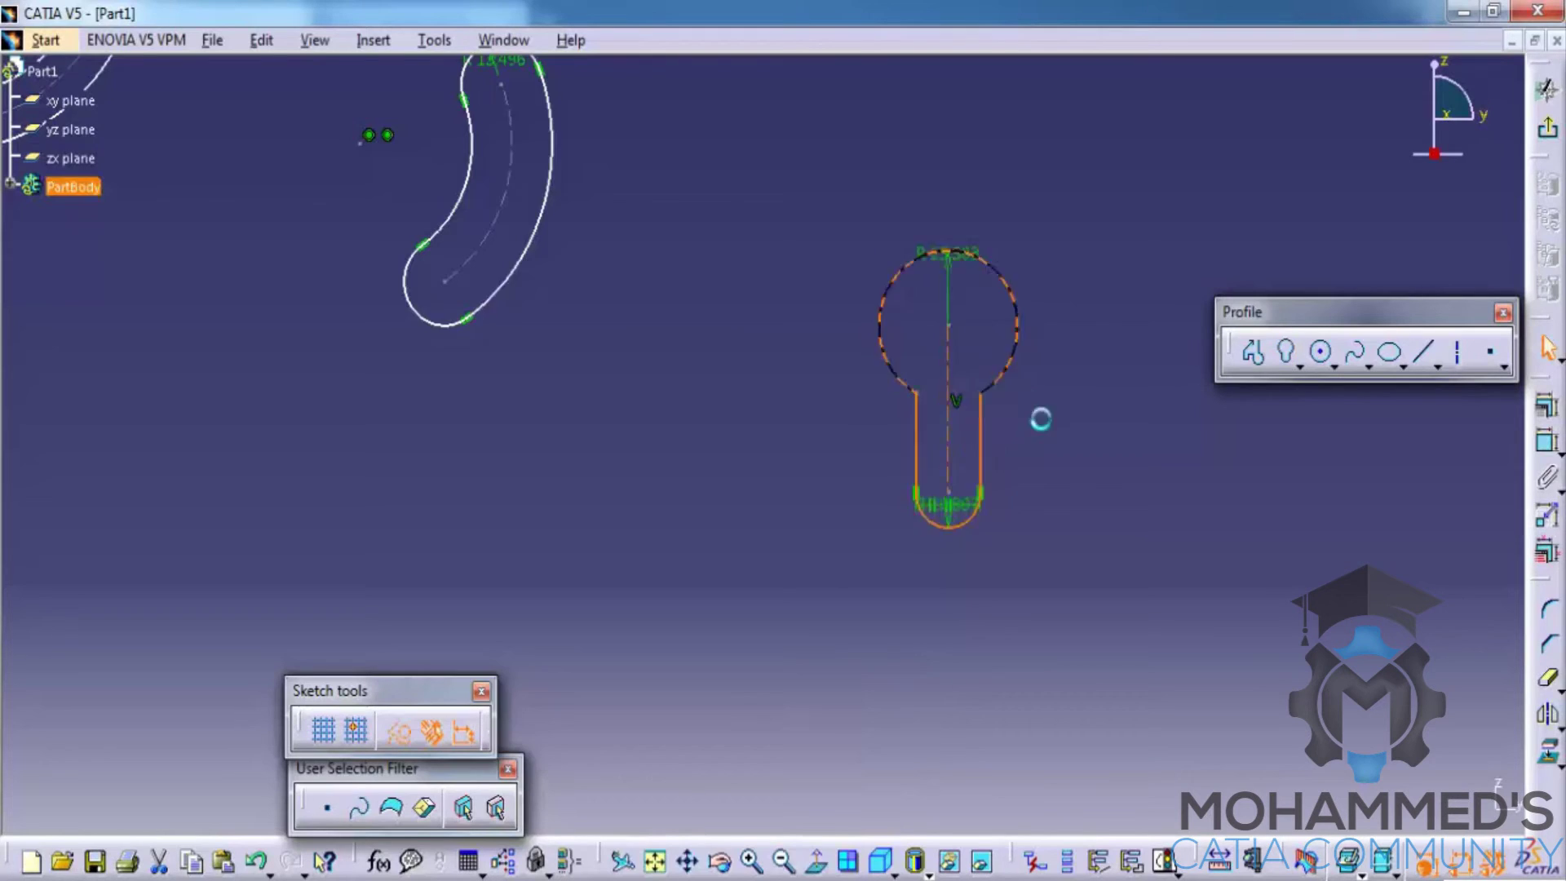
- Draw a second, smaller vertical keyhole at right with an R 16.489 dimension
left_click(1287, 353)
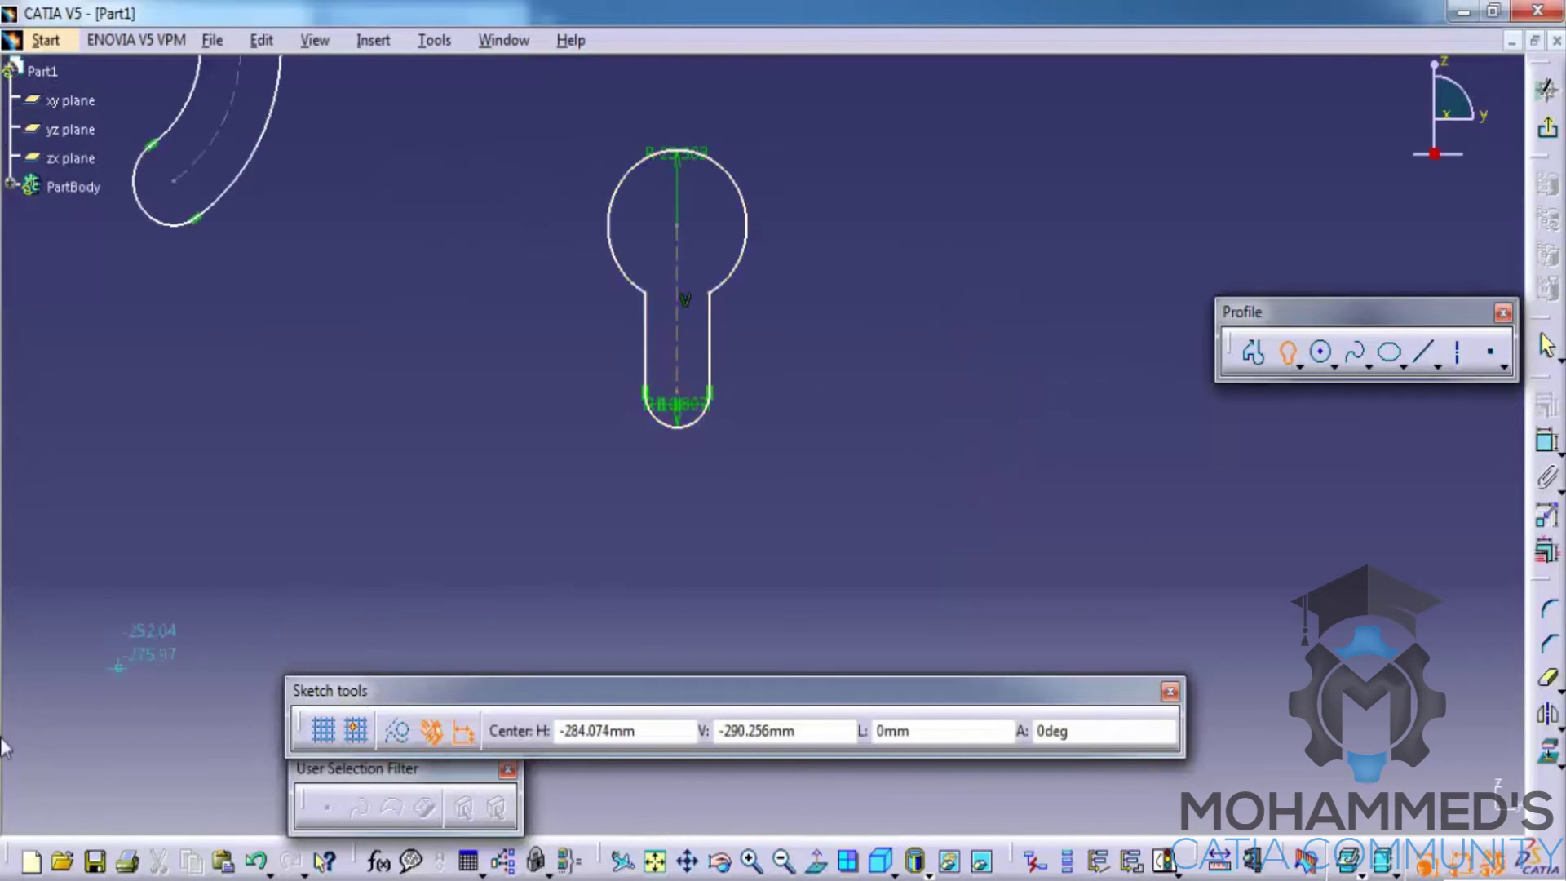
left_click(997, 175)
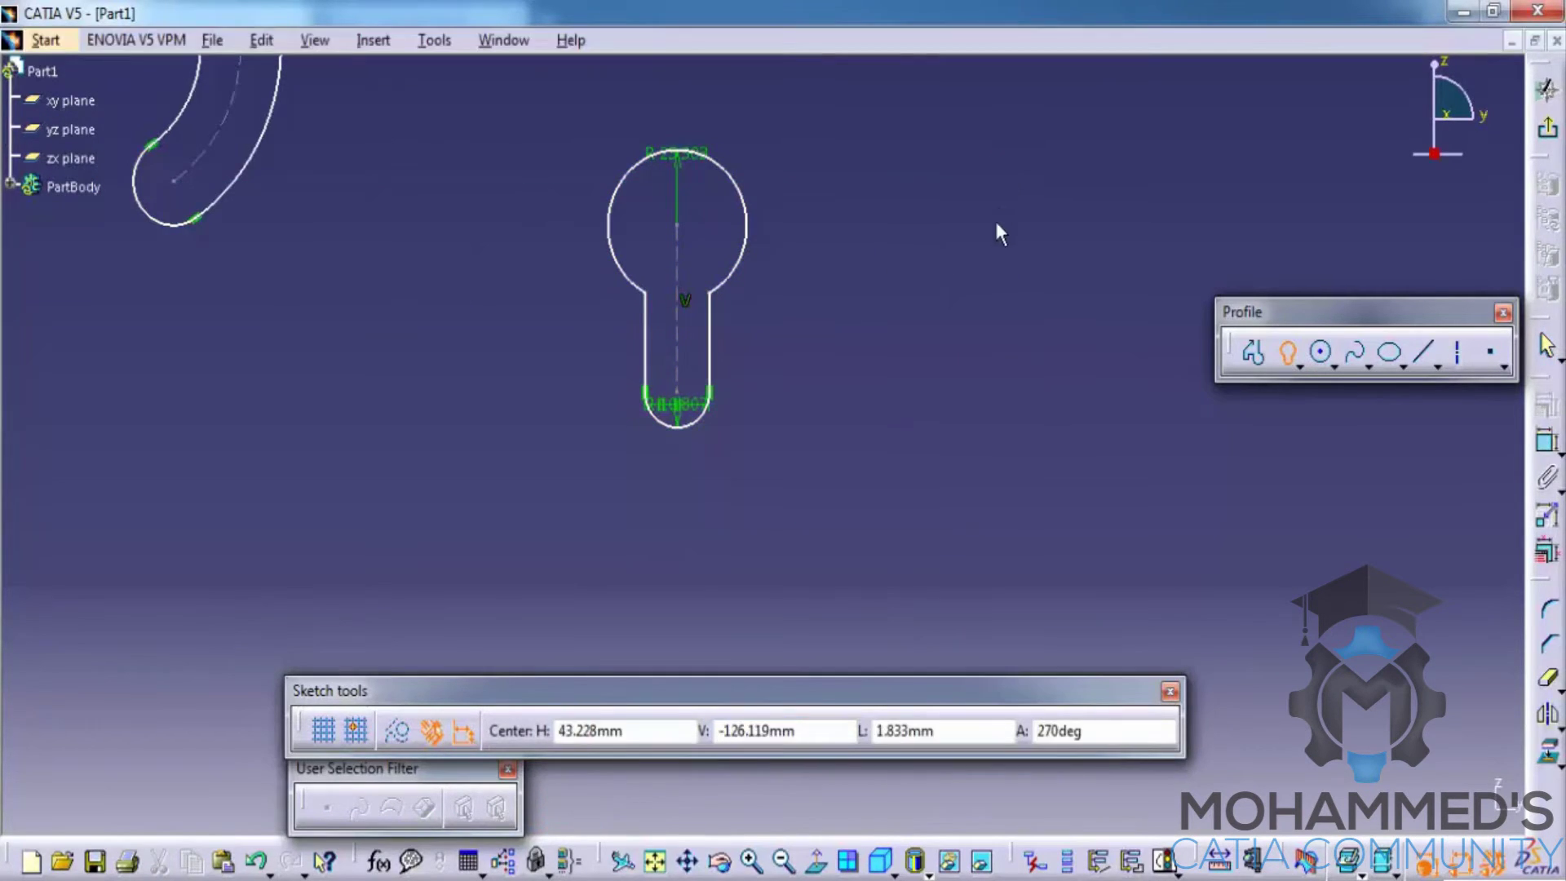
left_click(997, 329)
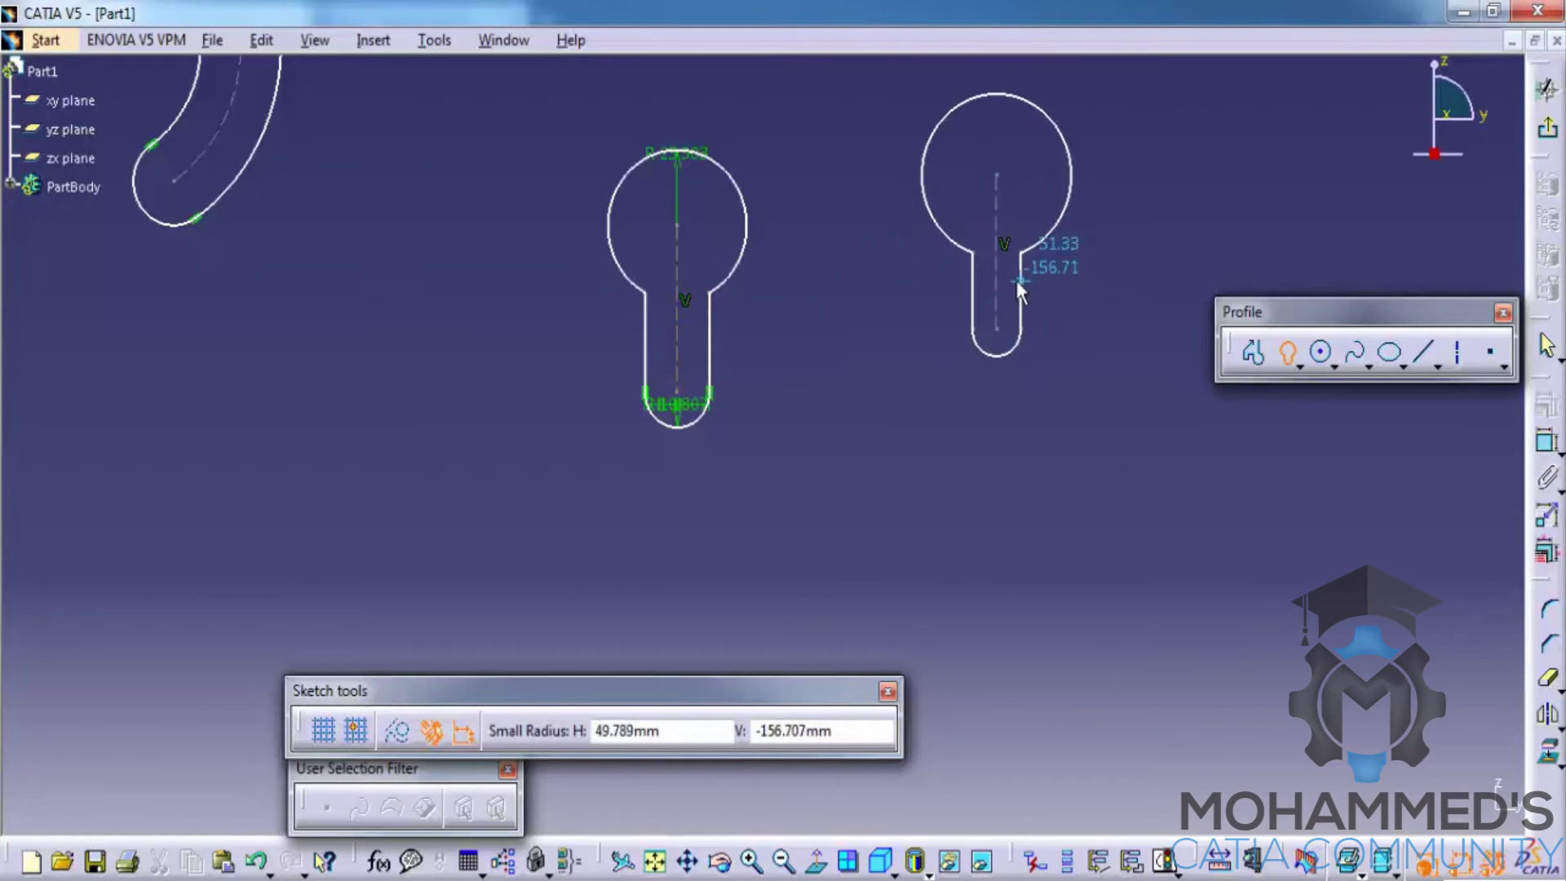
left_click(1016, 280)
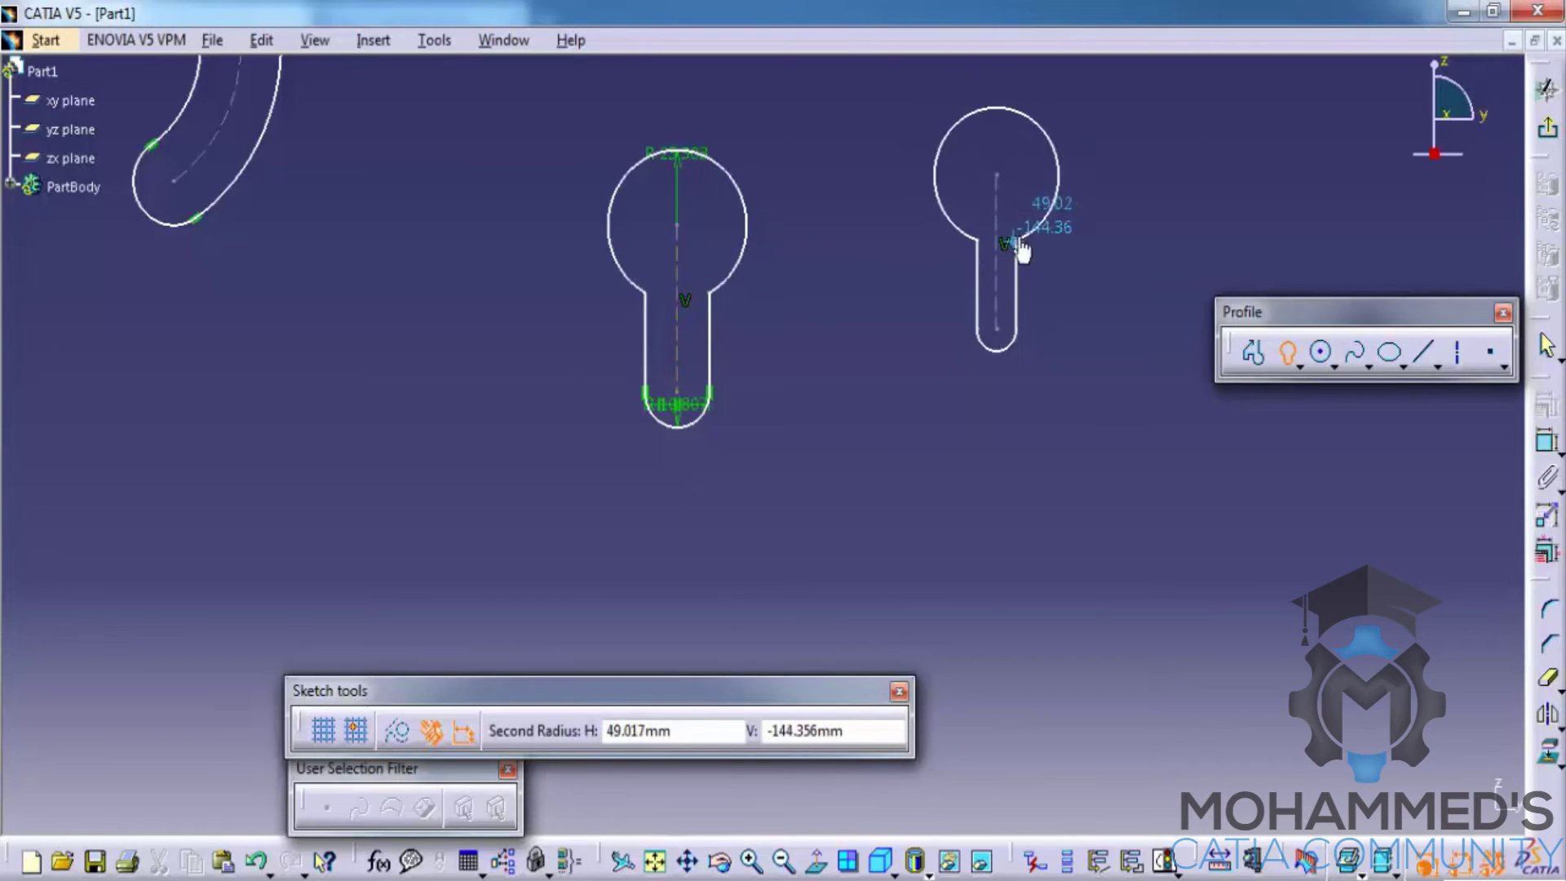
left_click(1010, 225)
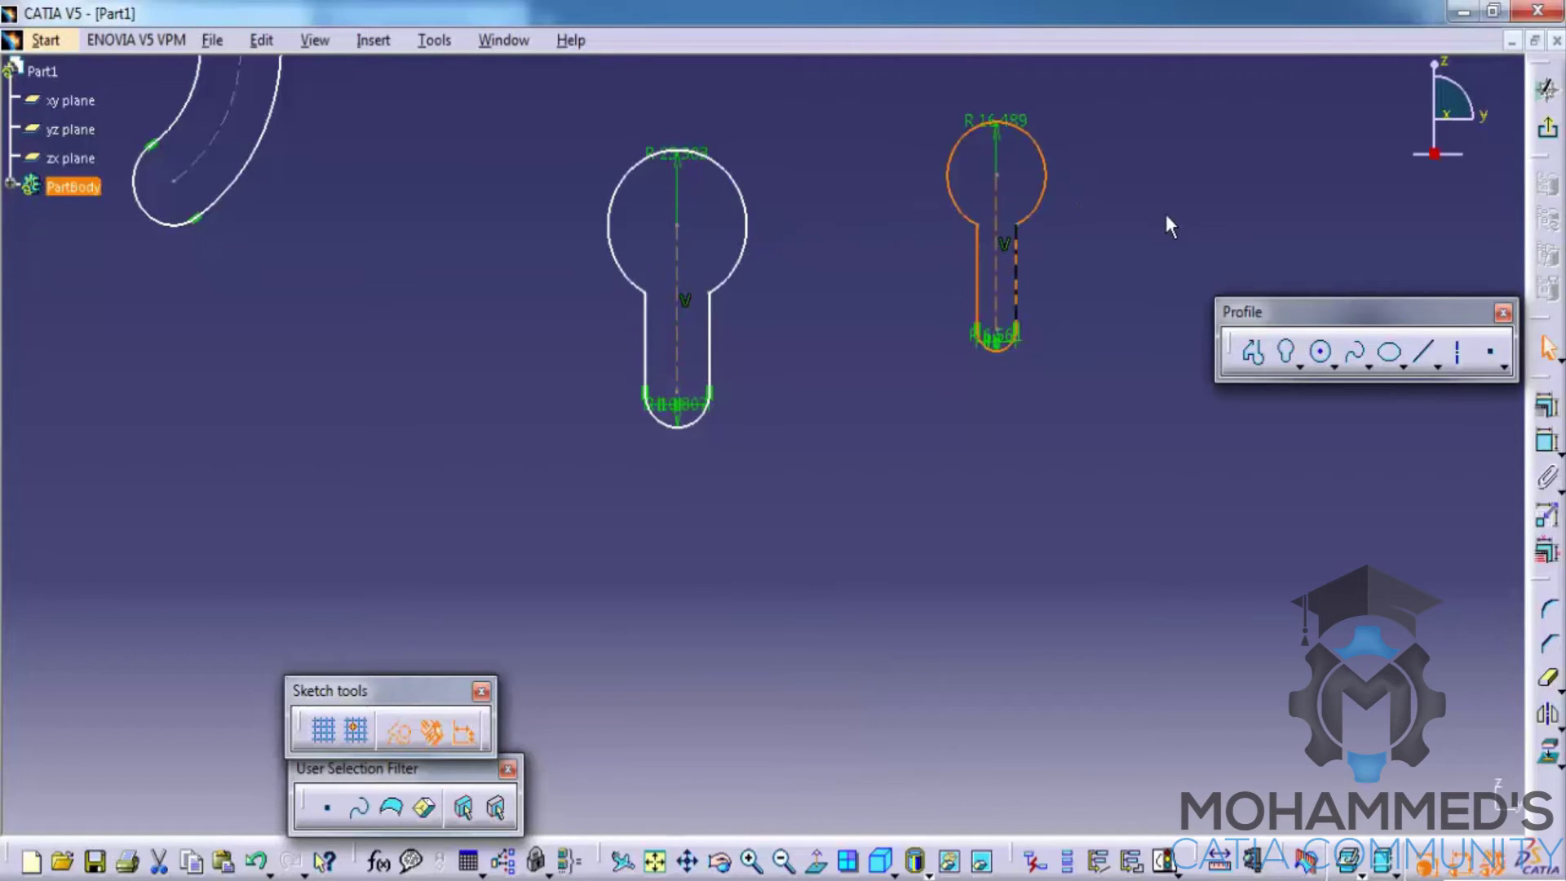
- Draw a regular hexagon below the keyholes from its centre and a vertex
left_click(1300, 368)
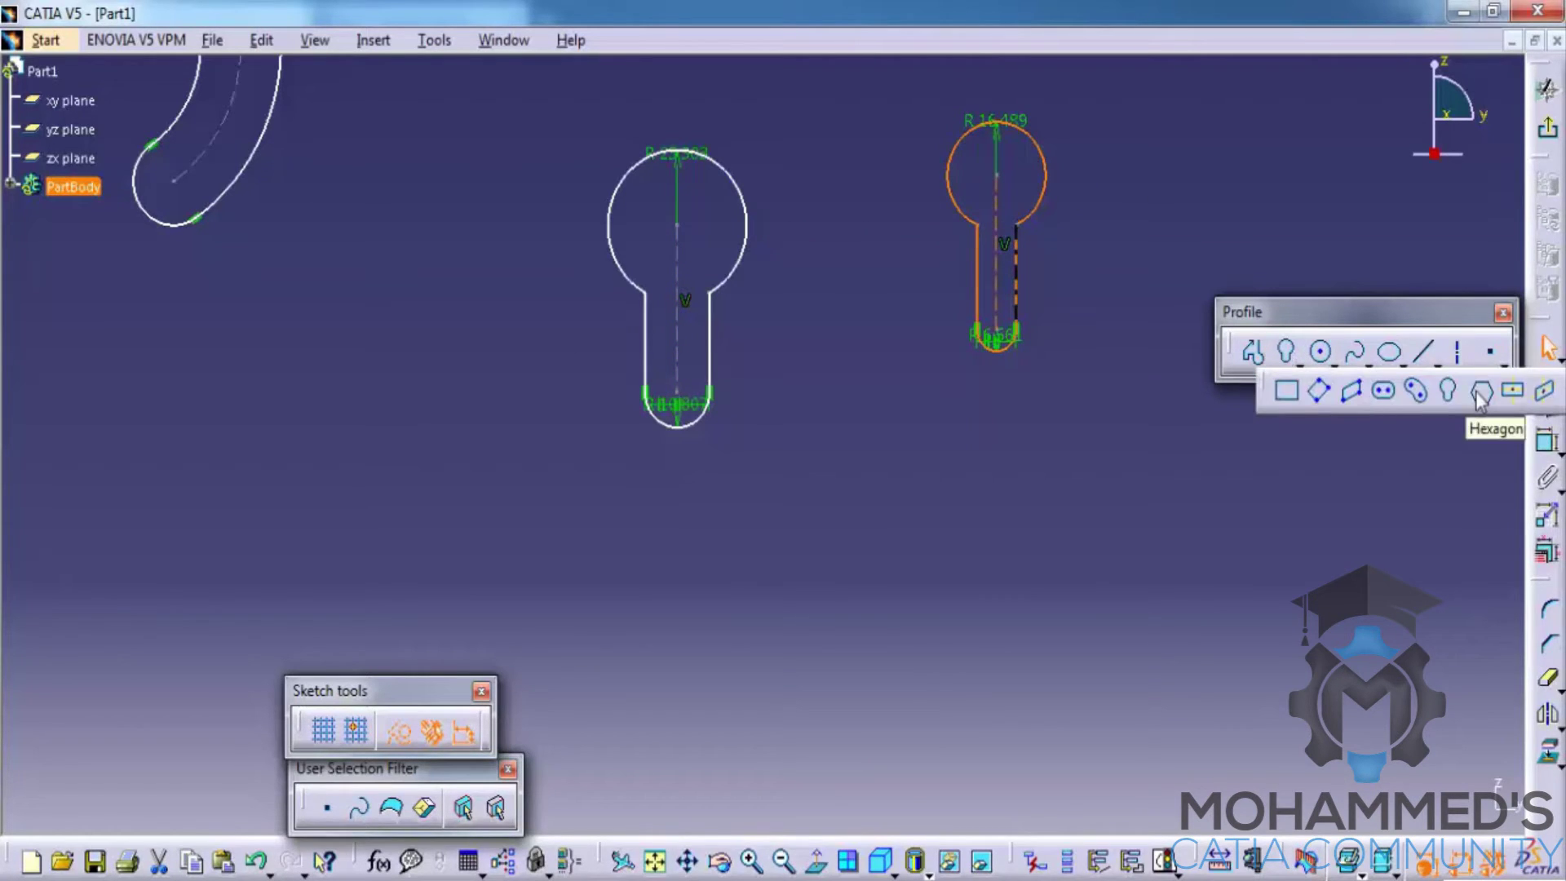
left_click(1480, 393)
left_click(1110, 649)
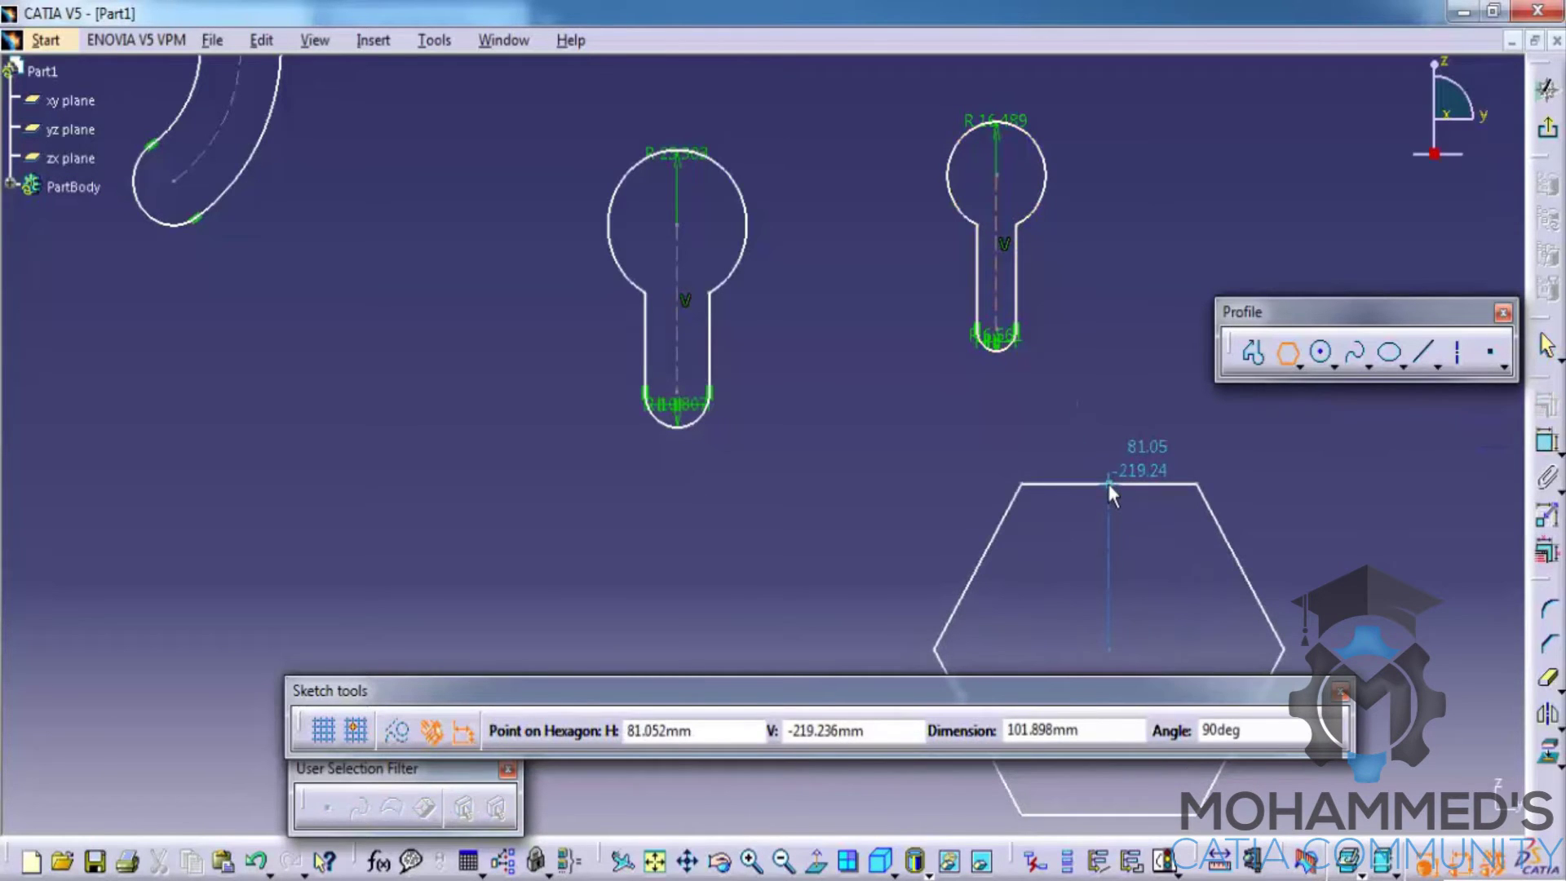
left_click(1108, 483)
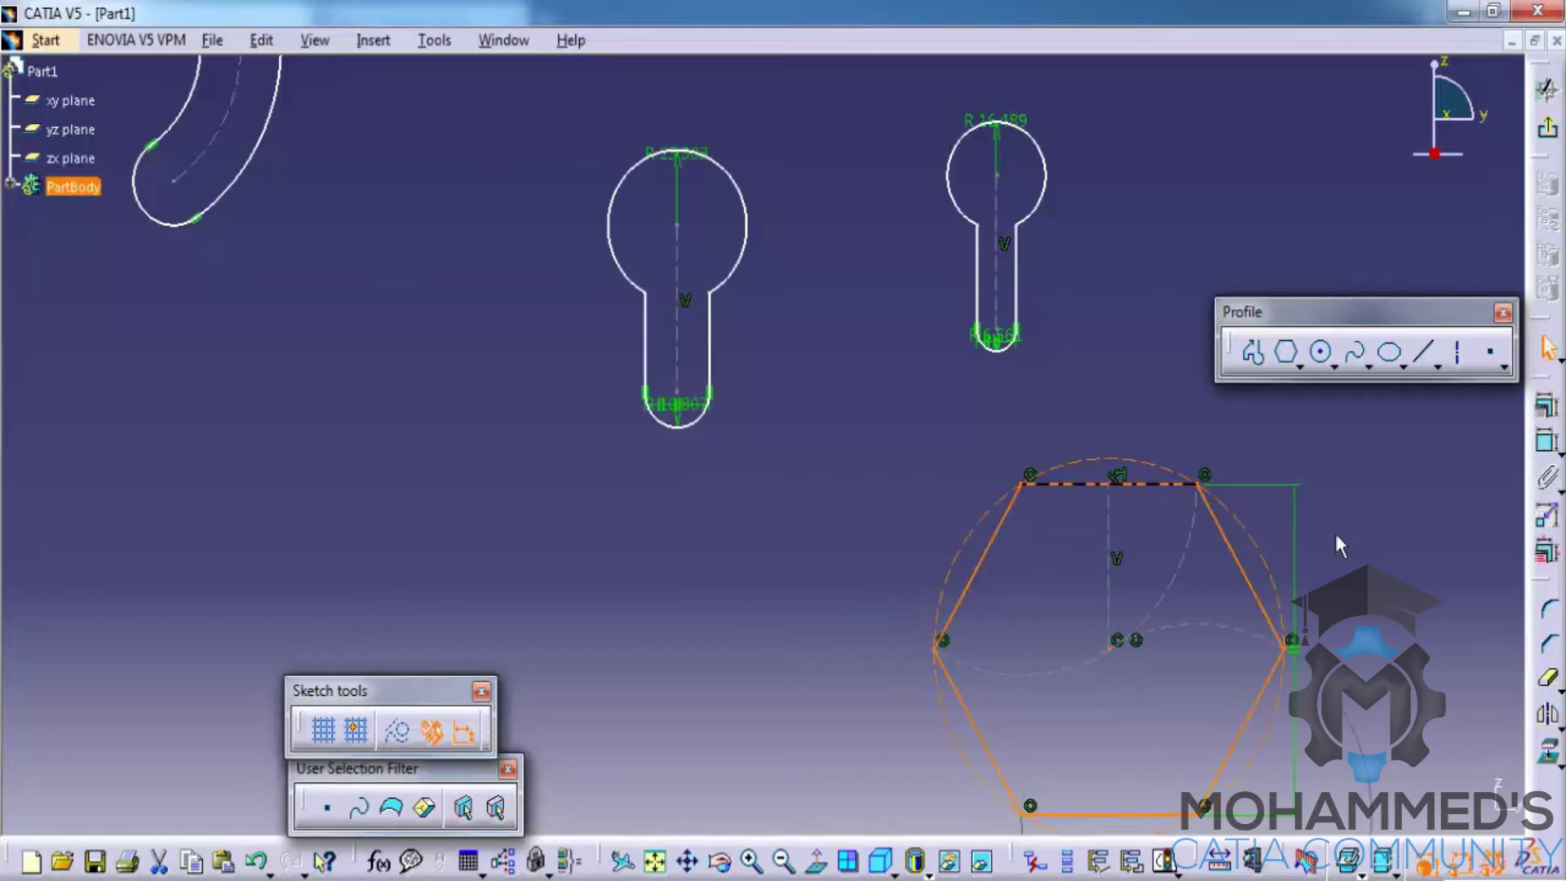
middle_click_drag(1338, 545, 1035, 252)
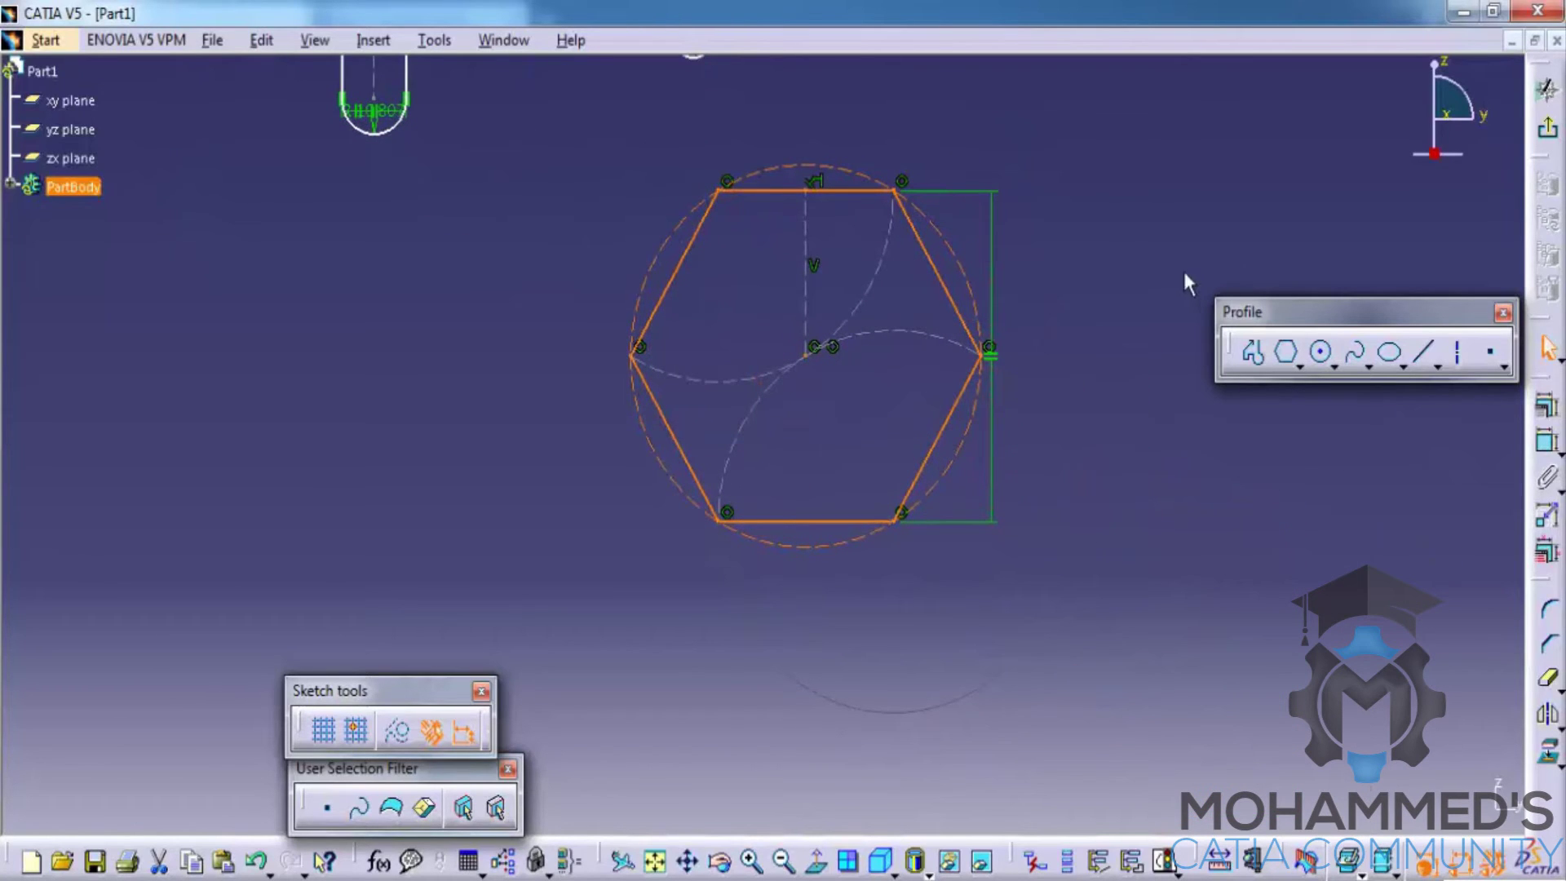
left_click(1299, 366)
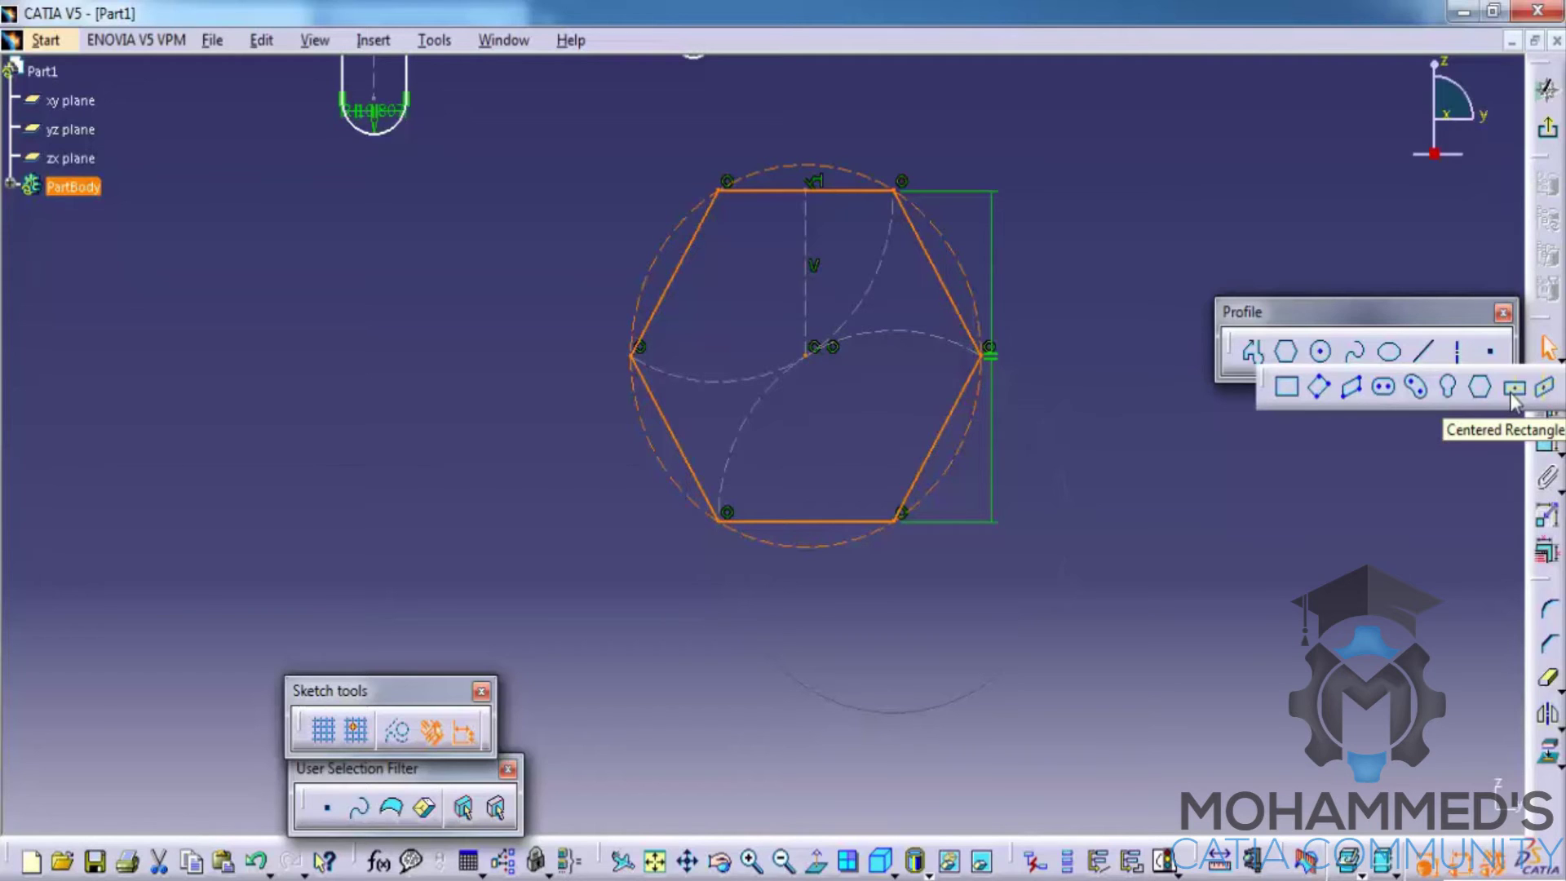
- Draw a centered rectangle to the left of the hexagon
left_click(1513, 390)
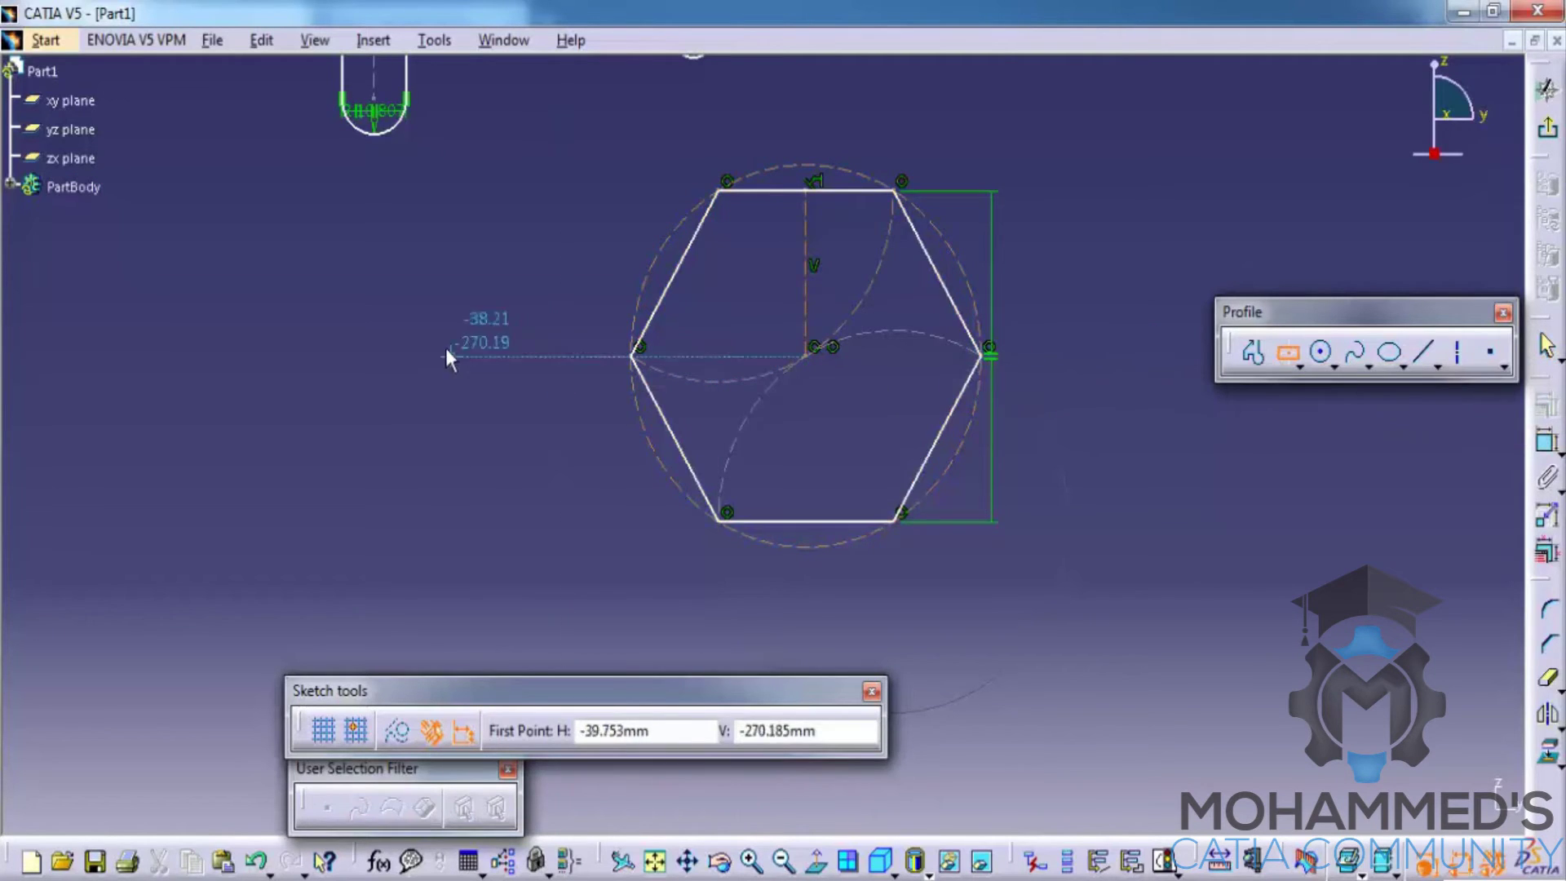
middle_click_drag(38, 328, 707, 287)
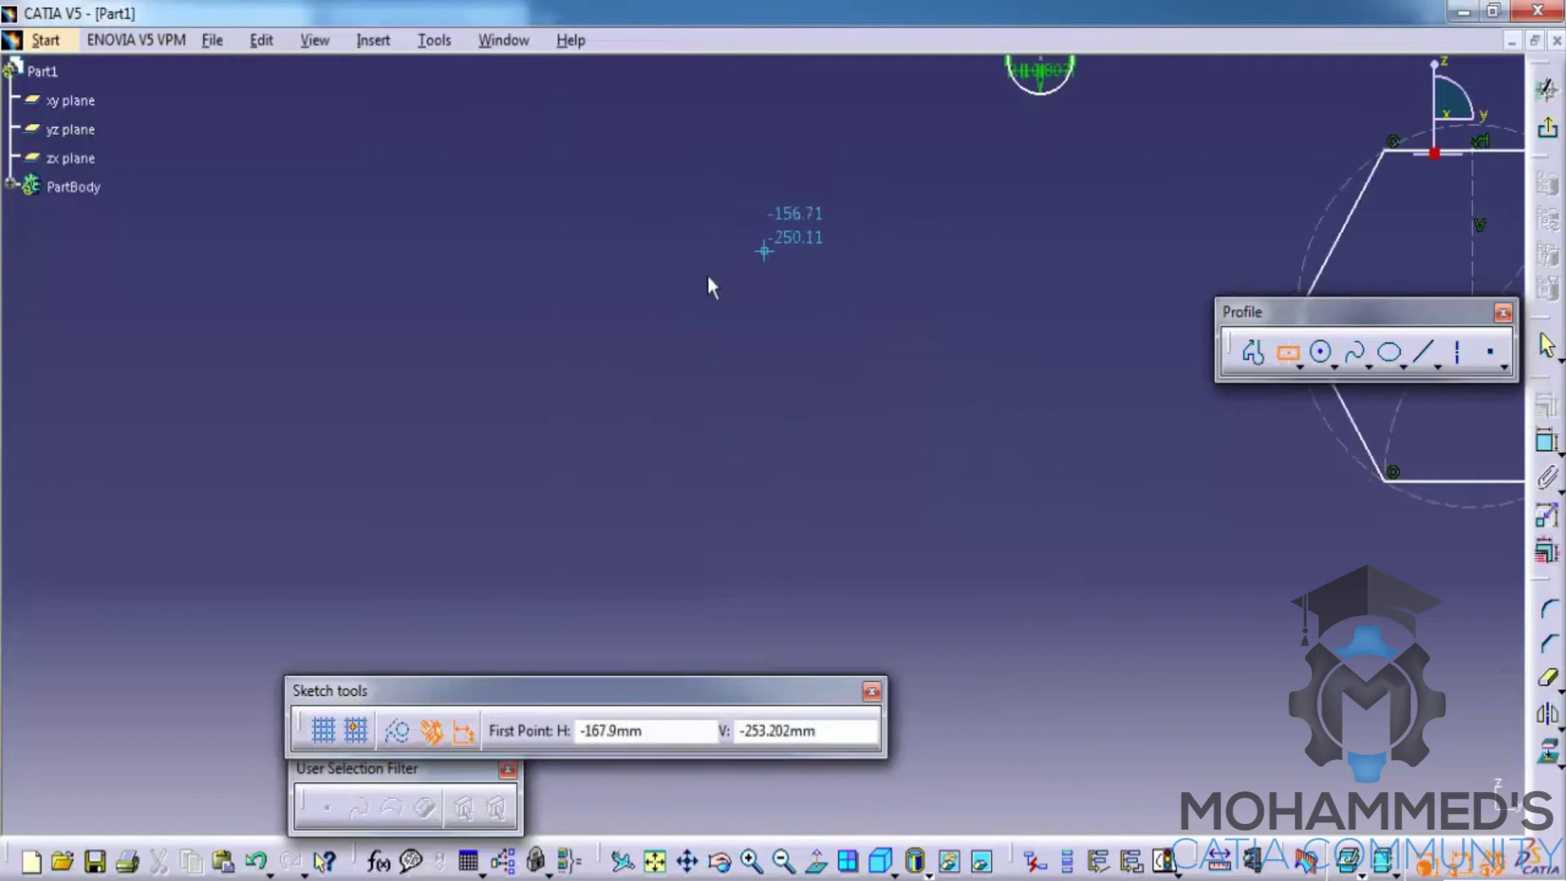
left_click(556, 398)
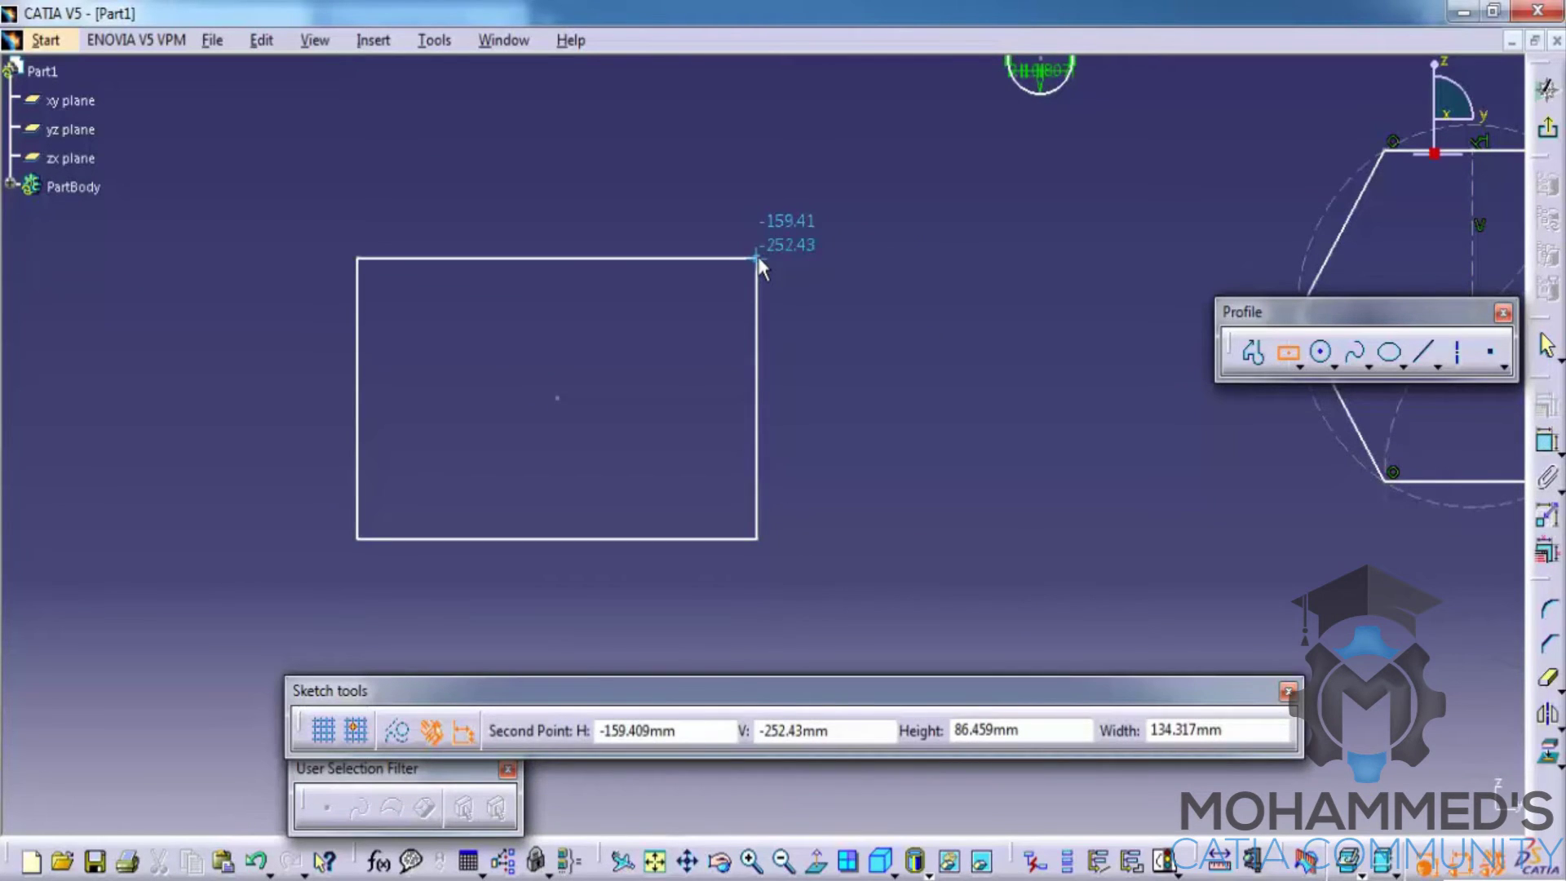
left_click(757, 258)
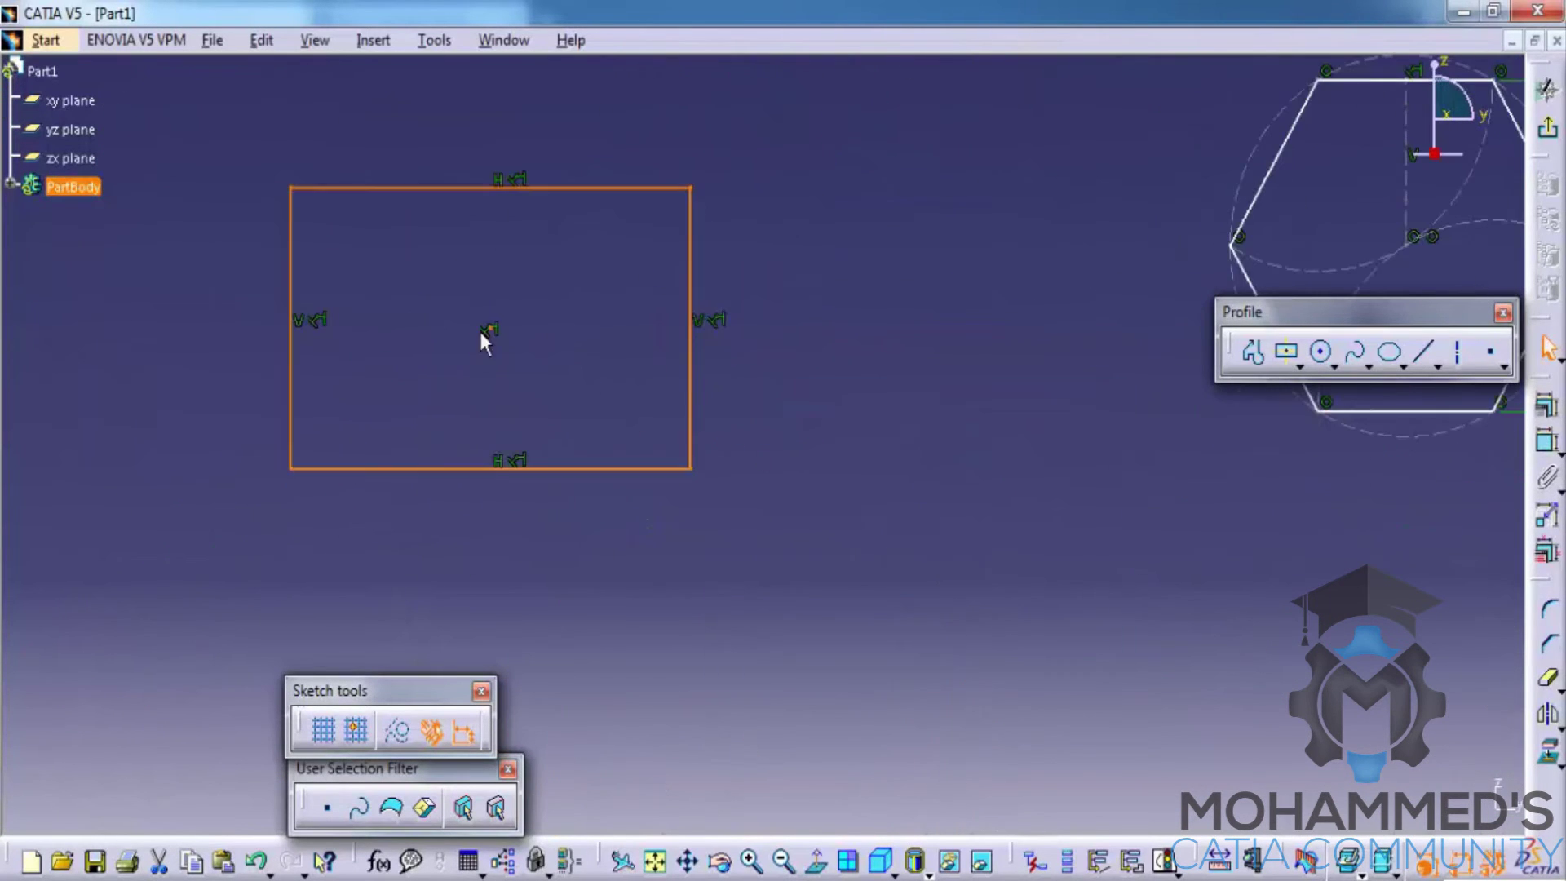
left_click(612, 148)
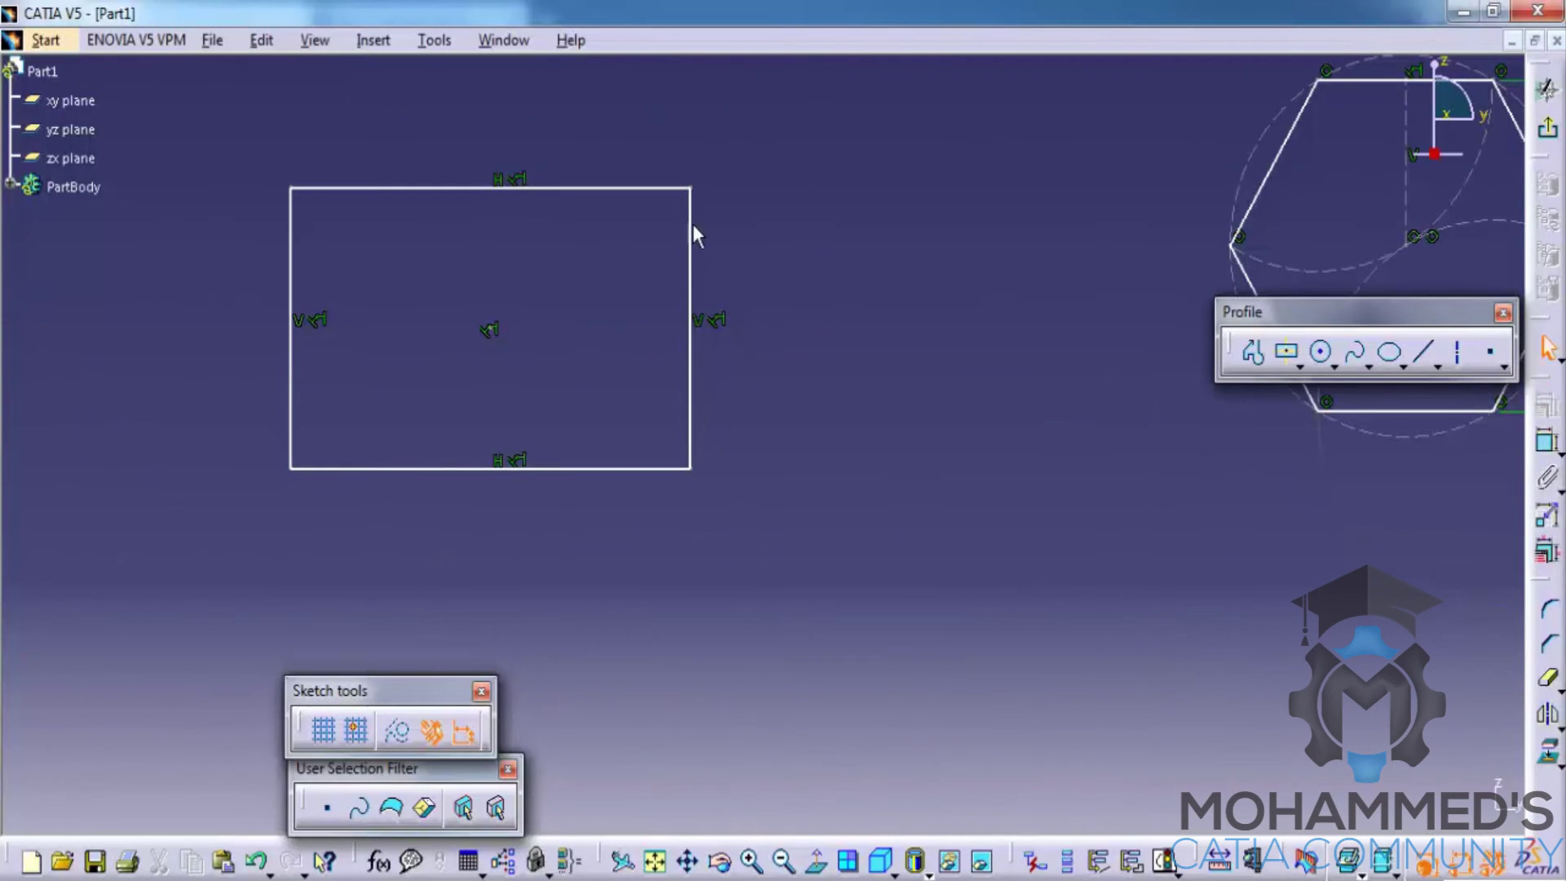
- Widen the centered rectangle by its right edge and delete the element at its centre
left_click_drag(697, 239, 779, 237)
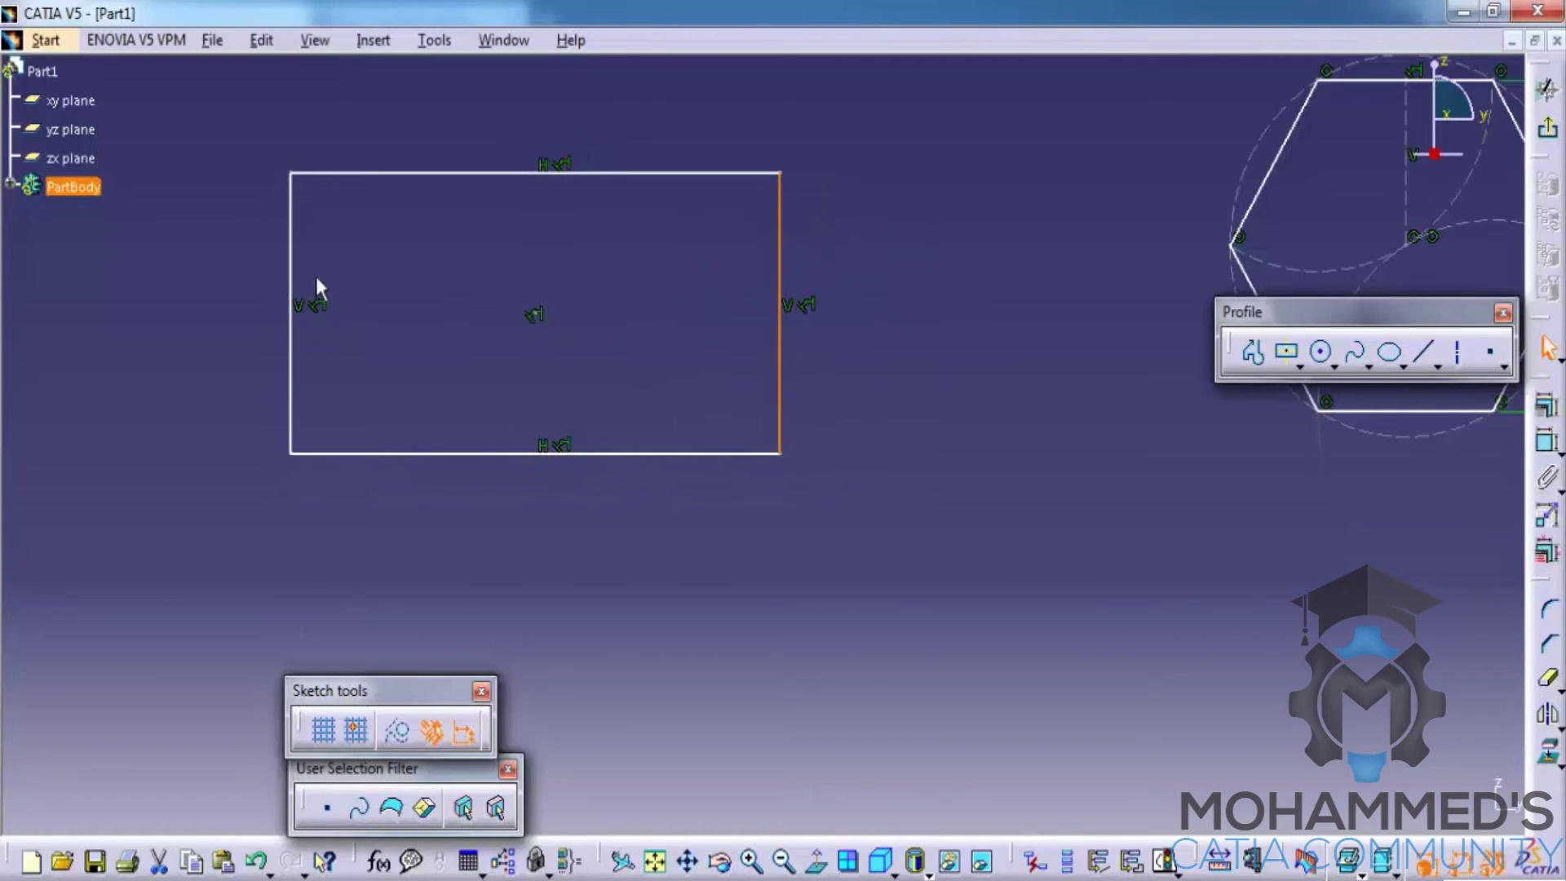
left_click(987, 420)
left_click(536, 315)
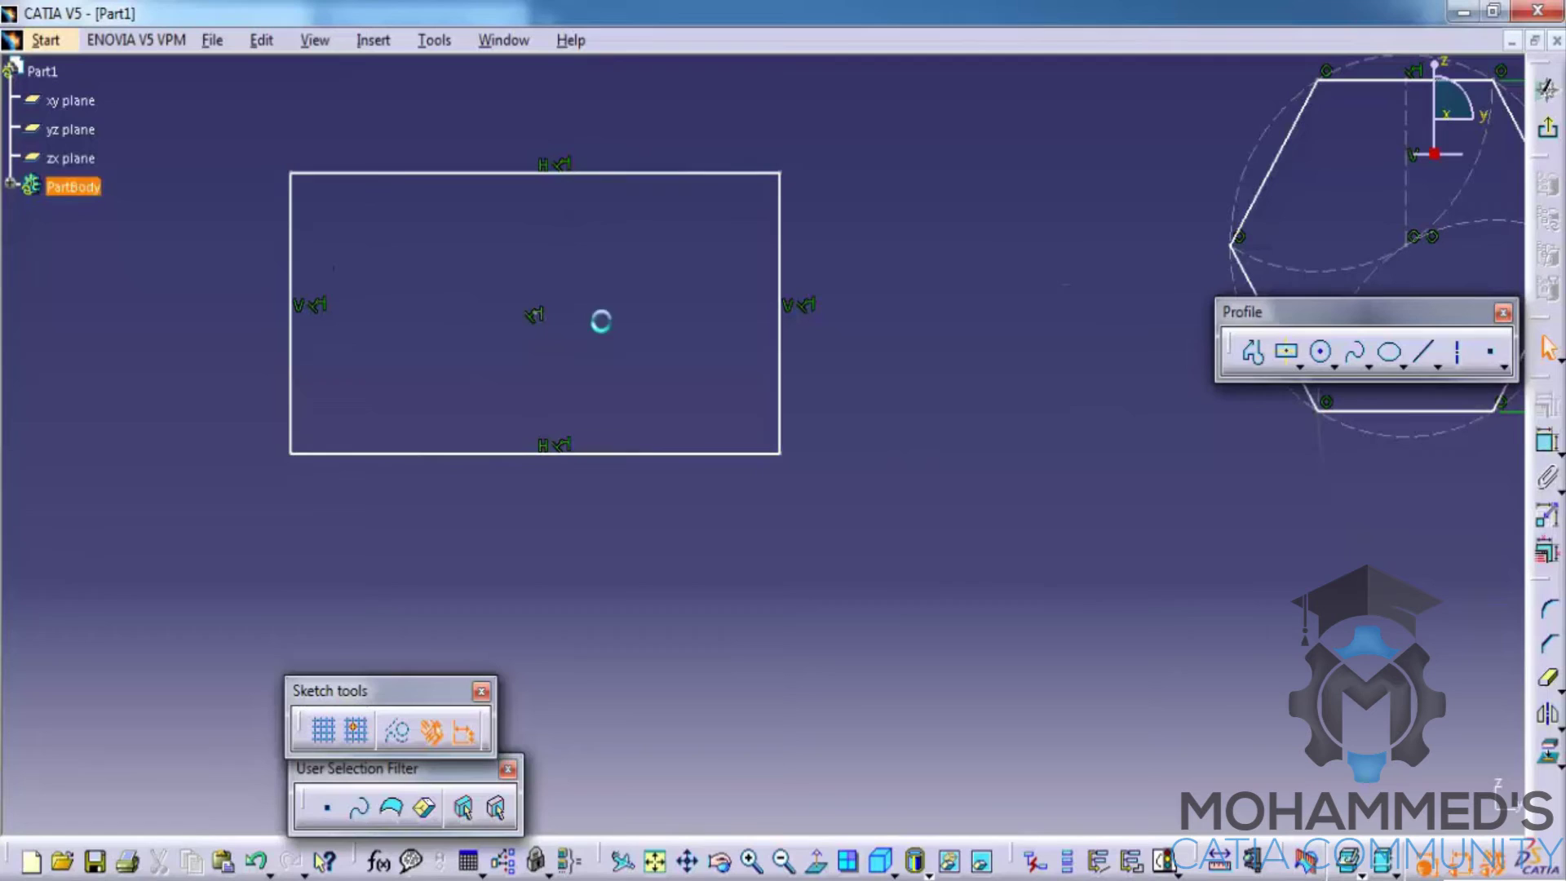
key("Delete")
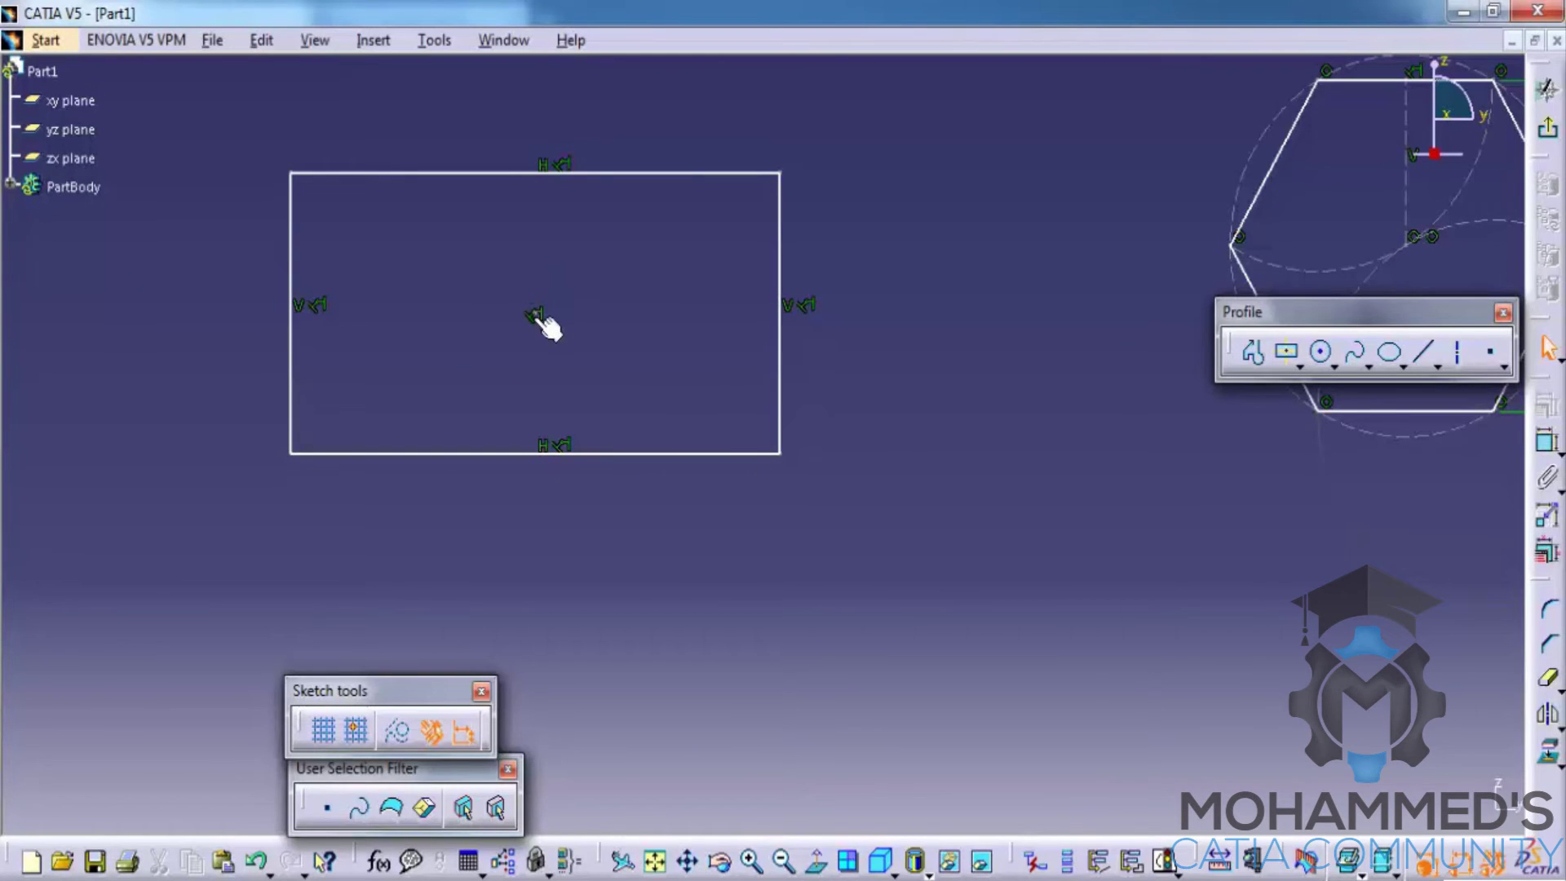
left_click(539, 315)
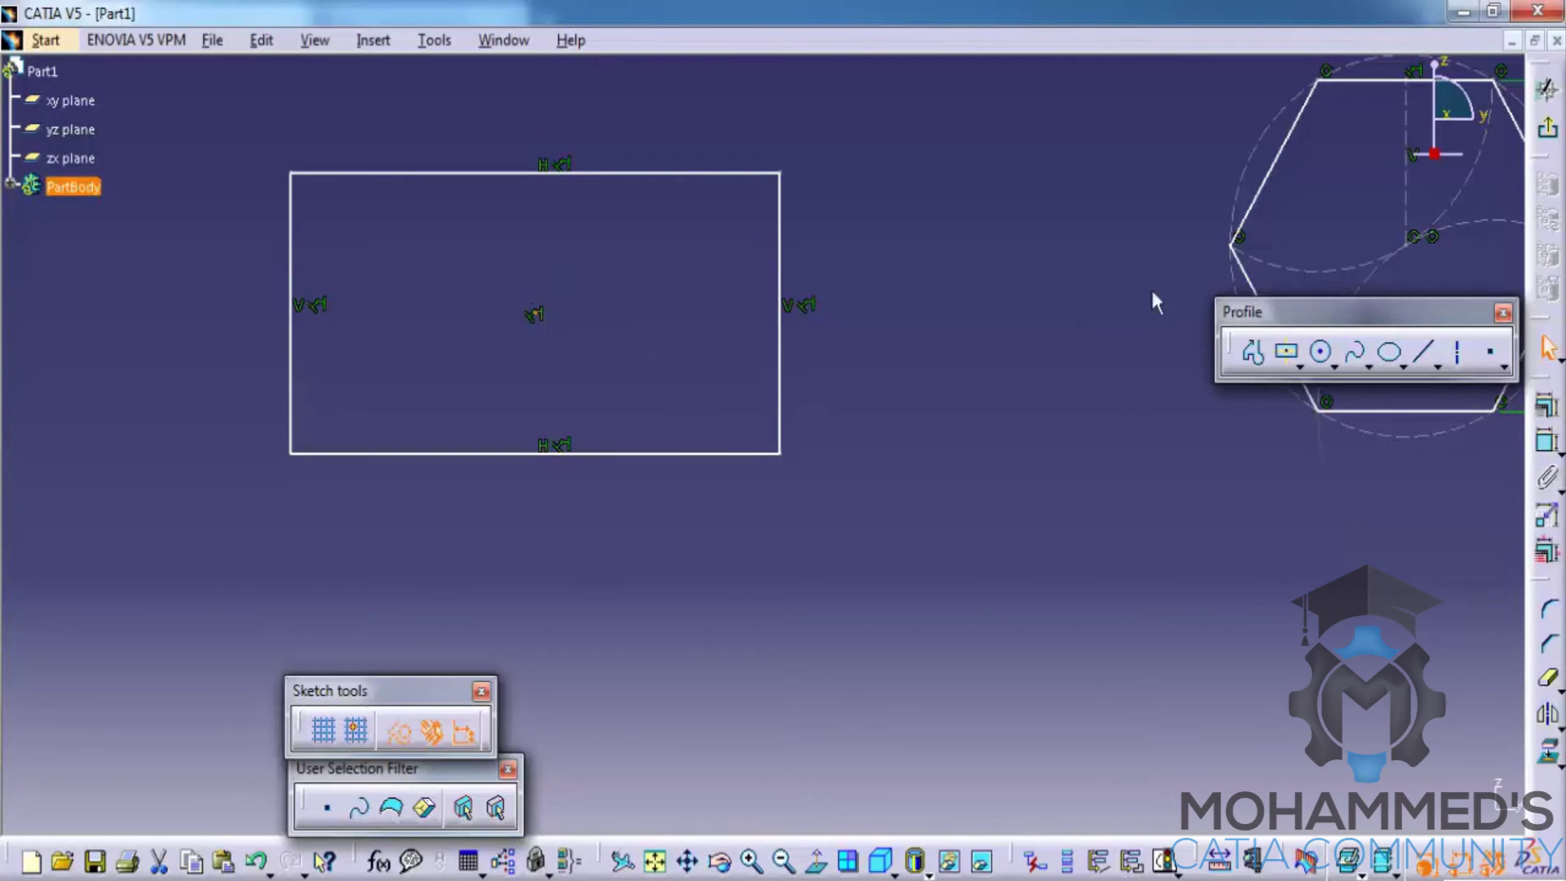
- Fix the rectangle's centre point and resize the rectangle symmetrically around it
left_click(1542, 436)
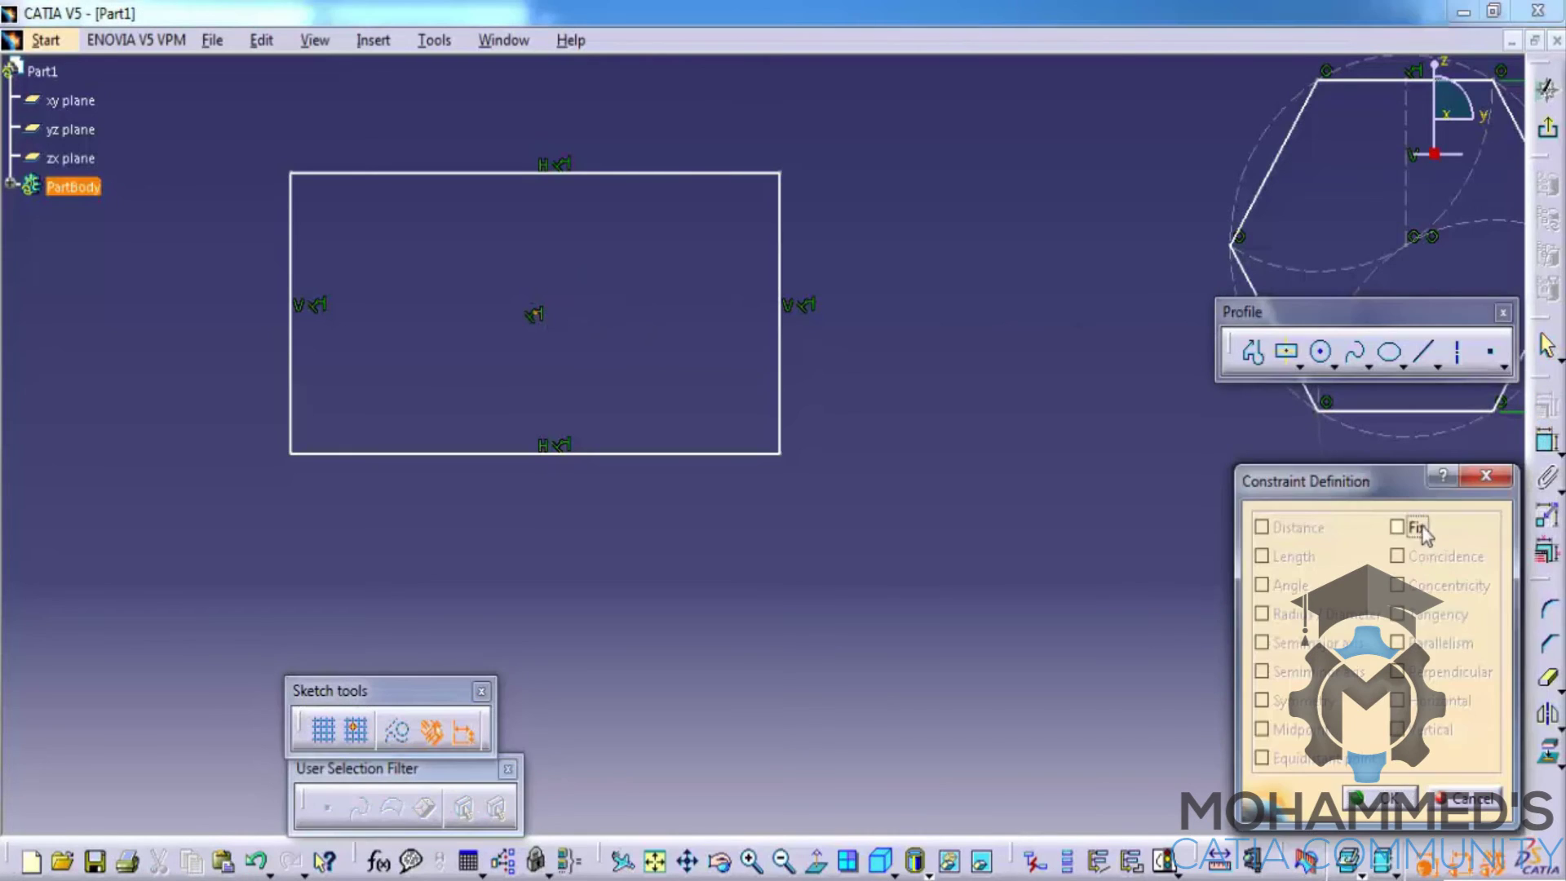
left_click(1396, 524)
left_click(1380, 800)
mouse_move(802, 229)
left_mouse_down()
mouse_move(910, 231)
mouse_move(721, 207)
mouse_move(871, 193)
mouse_move(670, 235)
mouse_move(698, 164)
mouse_move(710, 259)
mouse_move(722, 185)
left_mouse_up()
left_click(1300, 367)
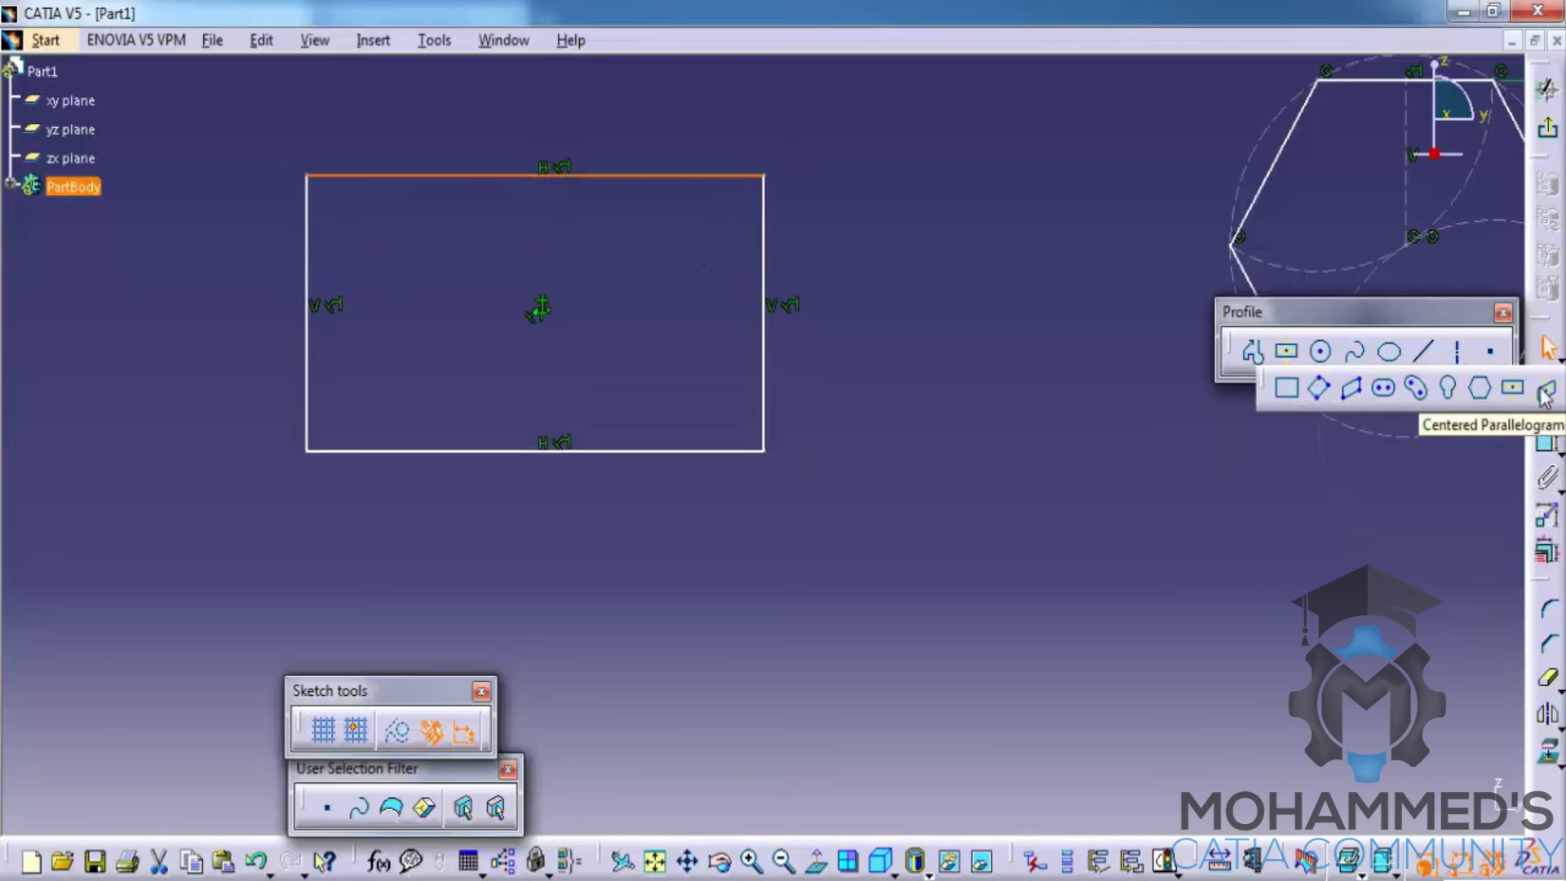
- Add a centered parallelogram aligned to the rectangle's right and top edges
left_click(1543, 392)
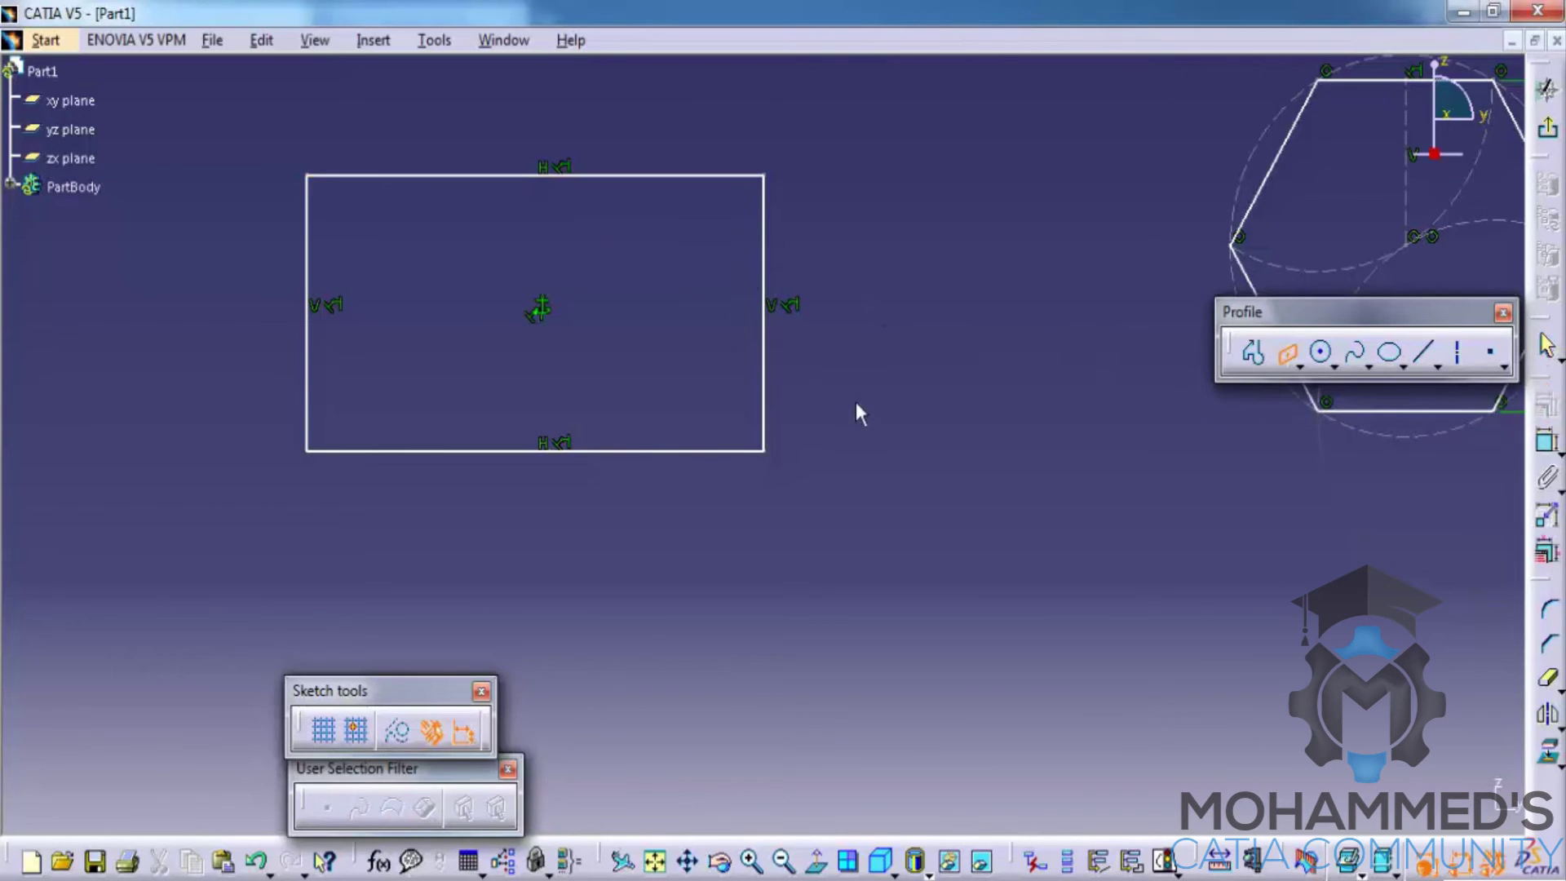
middle_click_drag(861, 415, 601, 307)
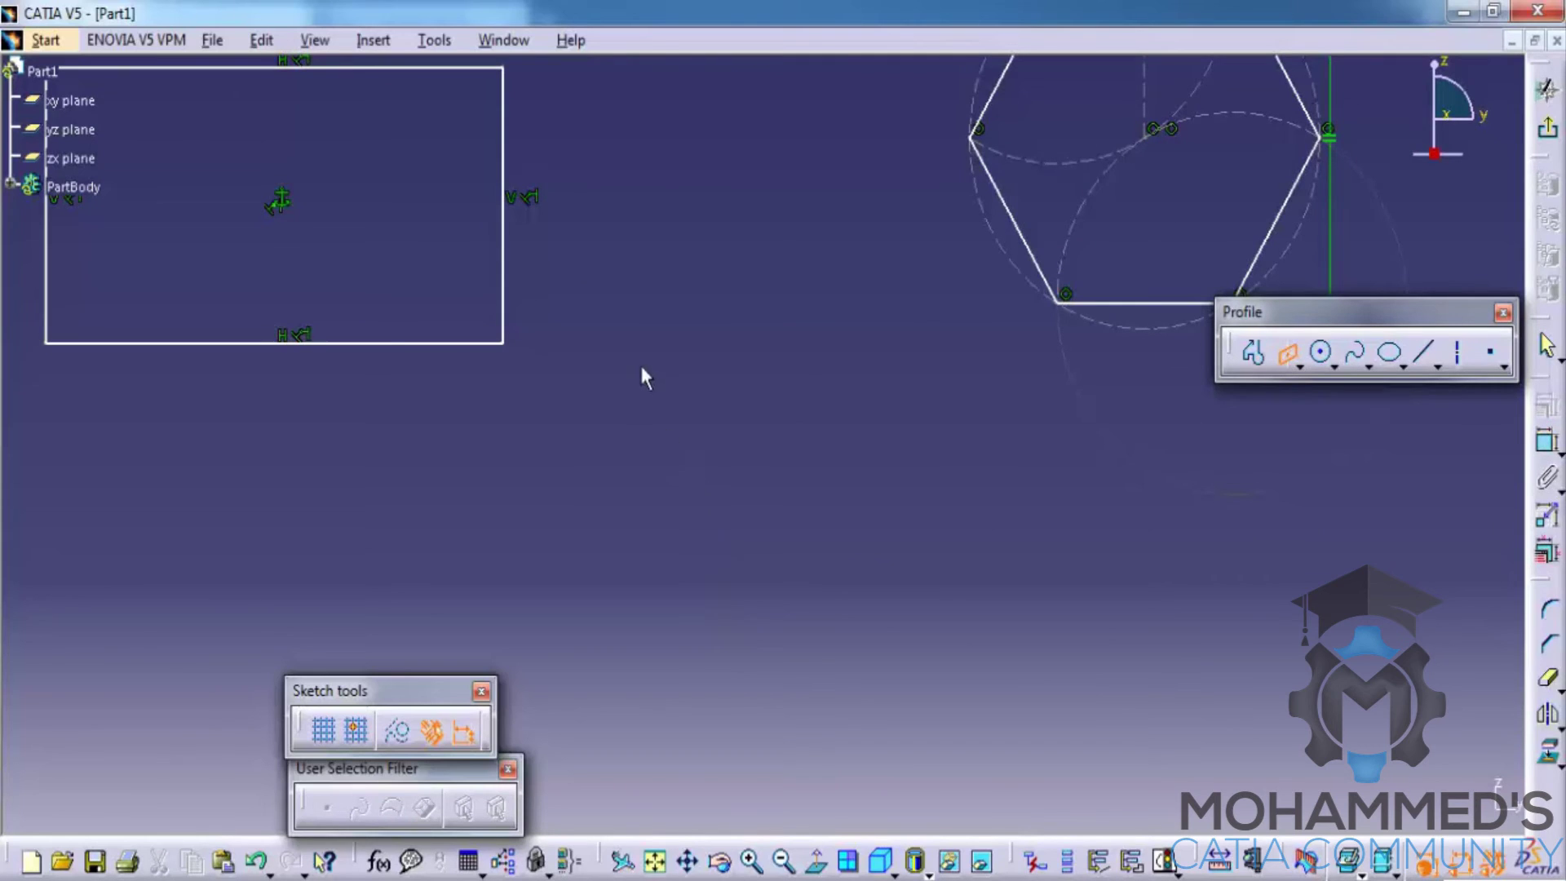
left_click(504, 149)
middle_click_drag(504, 148, 978, 275)
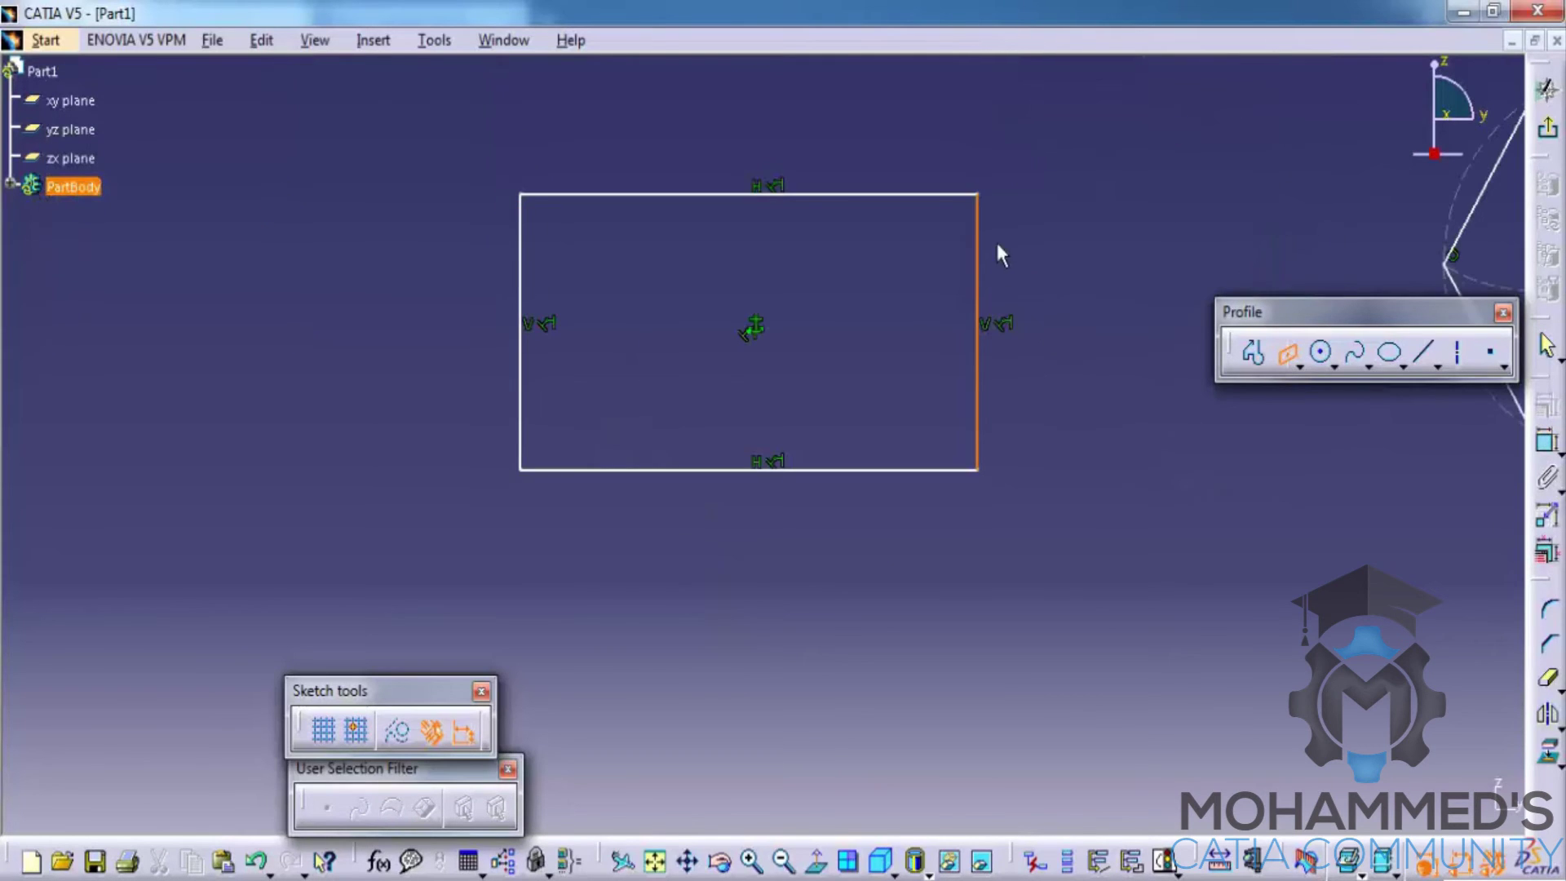
left_click(959, 198)
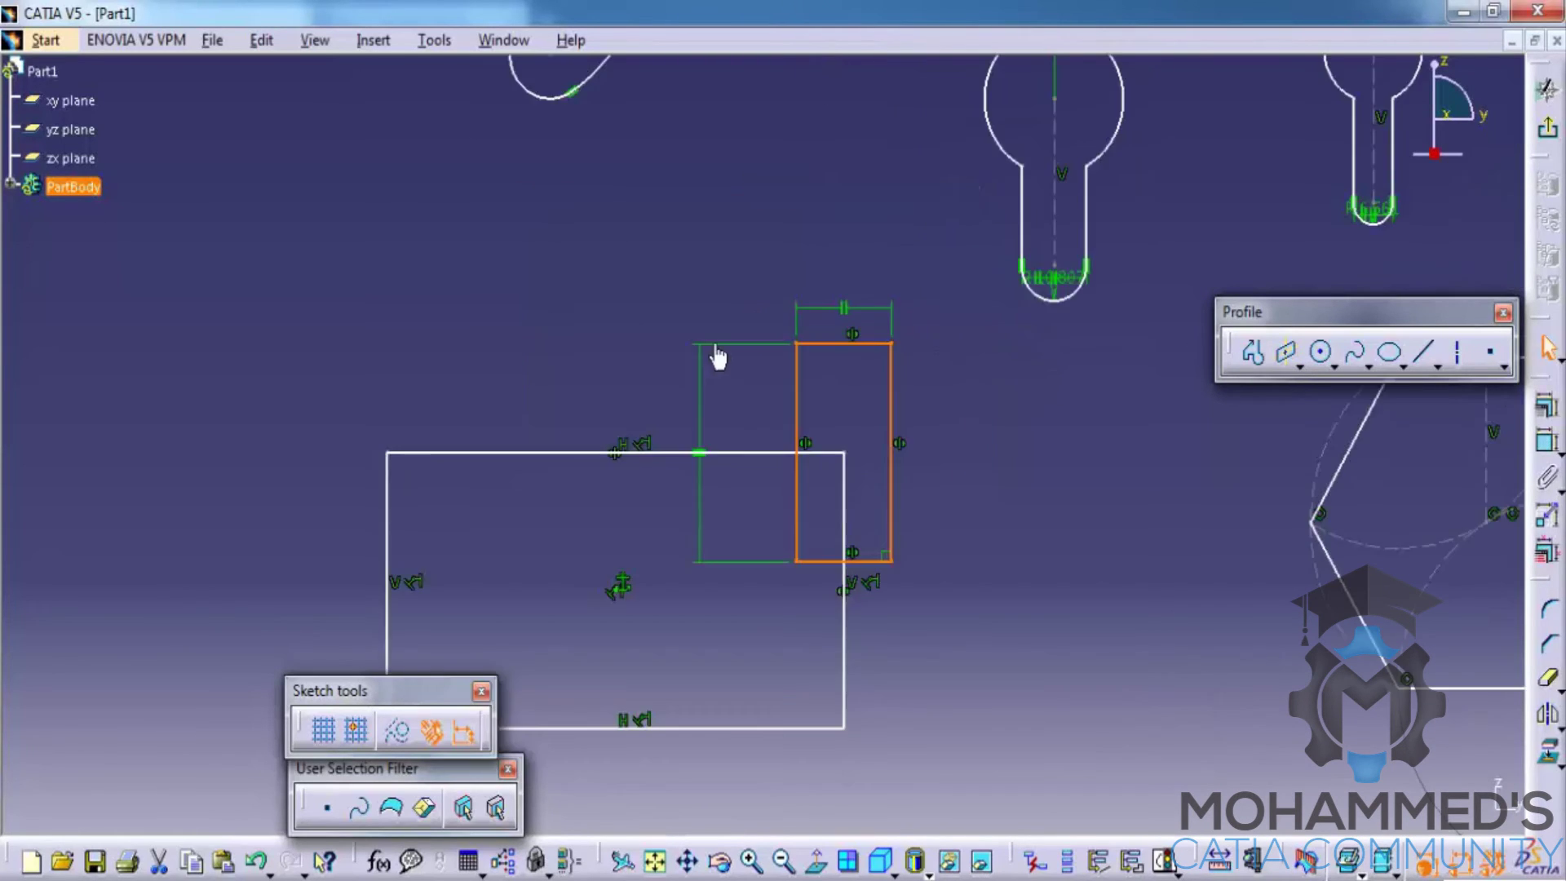
mouse_move(718, 357)
middle_mouse_down()
mouse_move(866, 302)
mouse_move(474, 448)
mouse_move(341, 530)
middle_mouse_up()
scroll(840, 416, "down", 3)
scroll(916, 349, "up", 3)
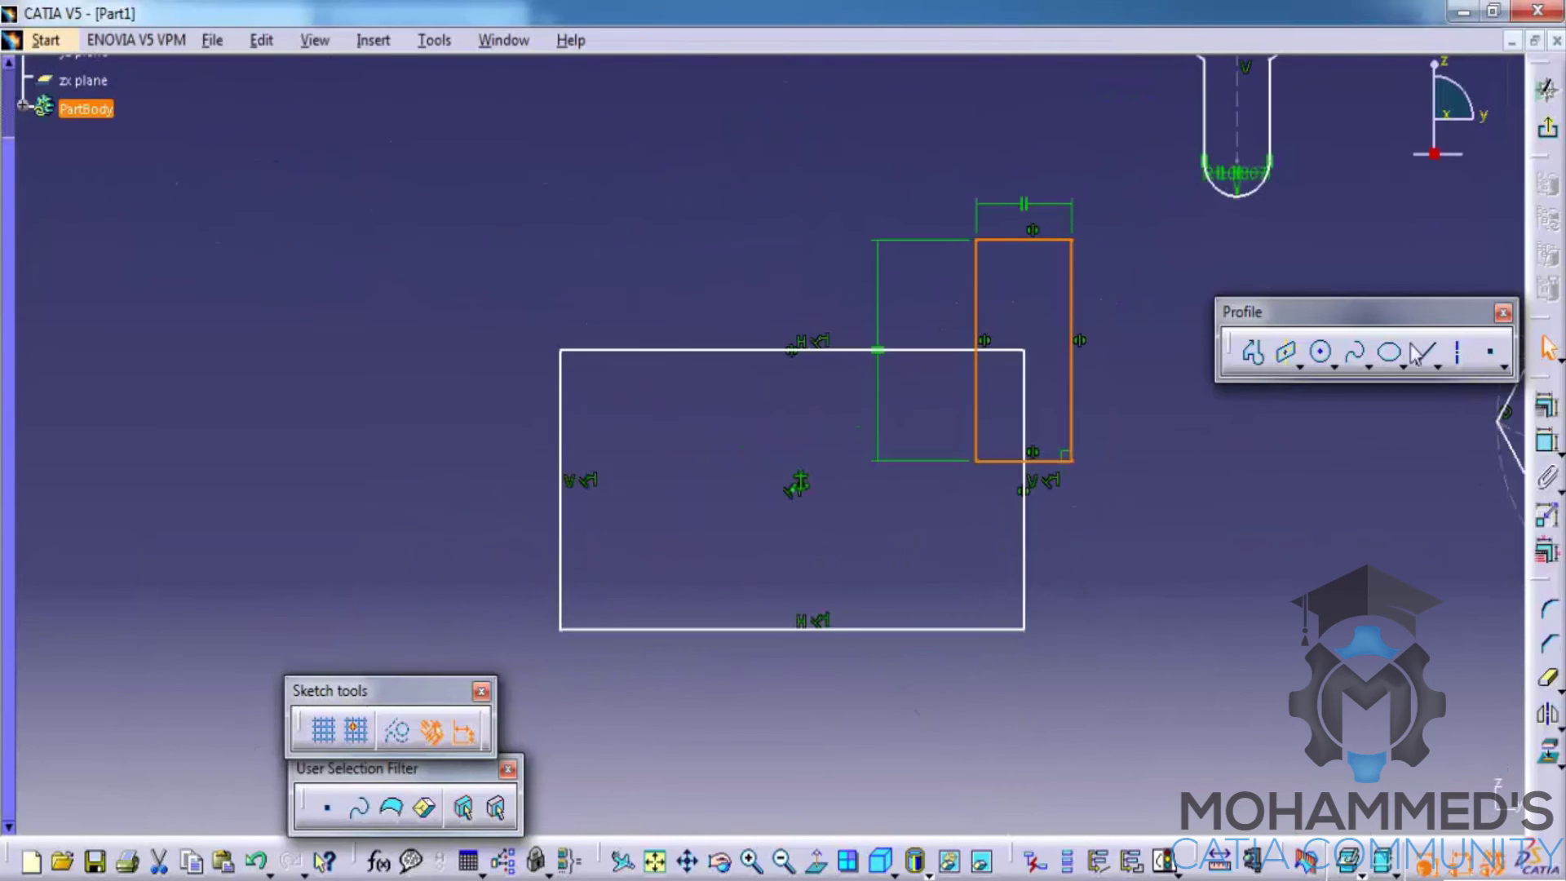
left_click(1423, 352)
- Draw two slanted lines in the sketch to serve as parallelogram directions
left_click(291, 425)
left_click(796, 265)
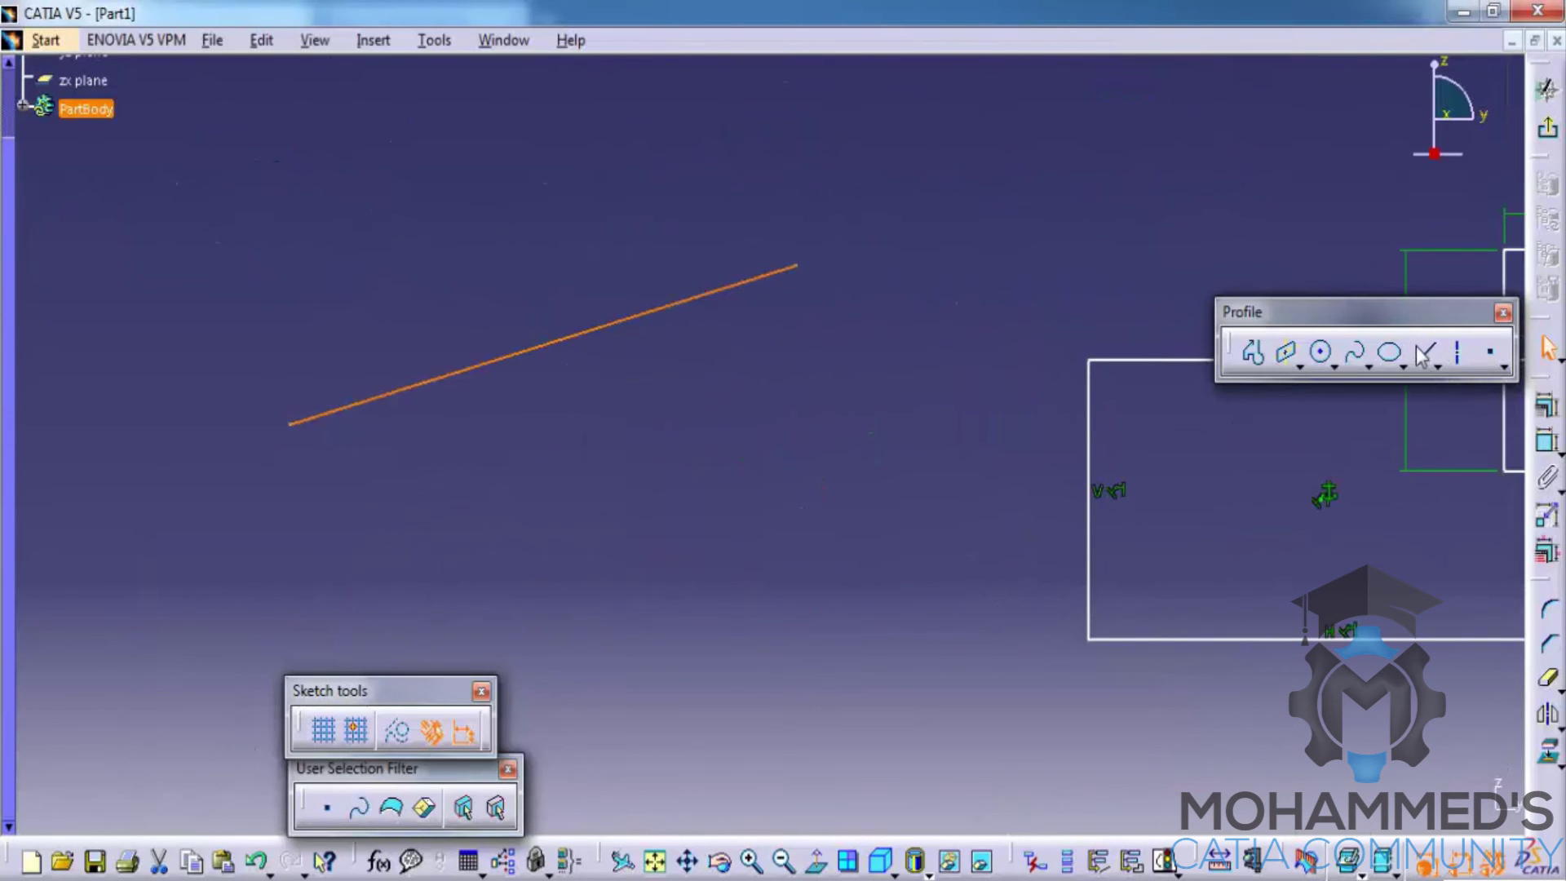
left_click(1423, 352)
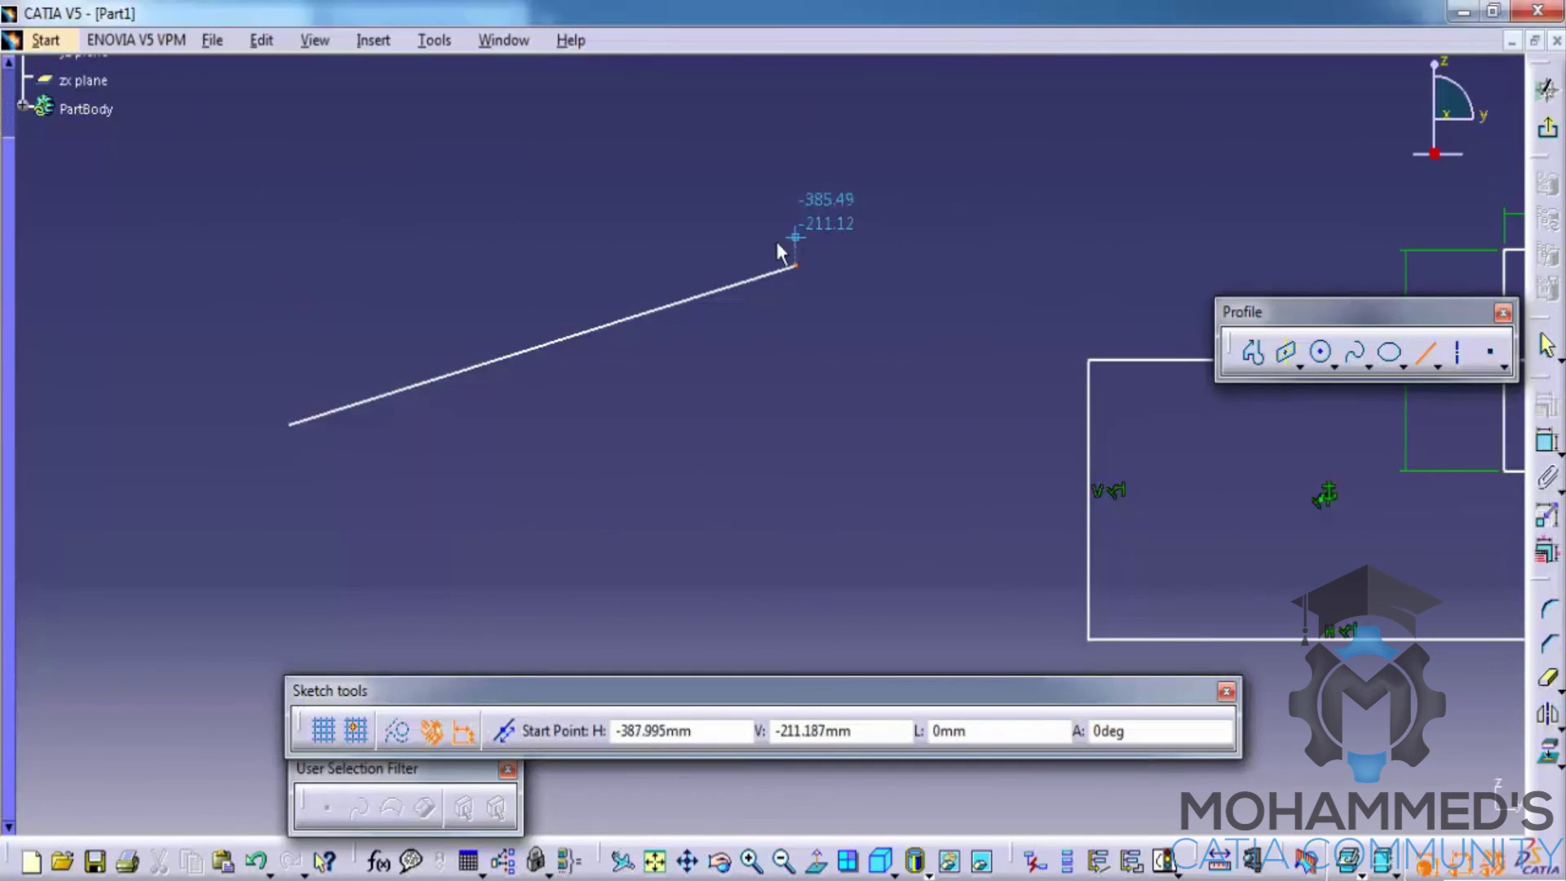
left_click(838, 349)
left_click(638, 582)
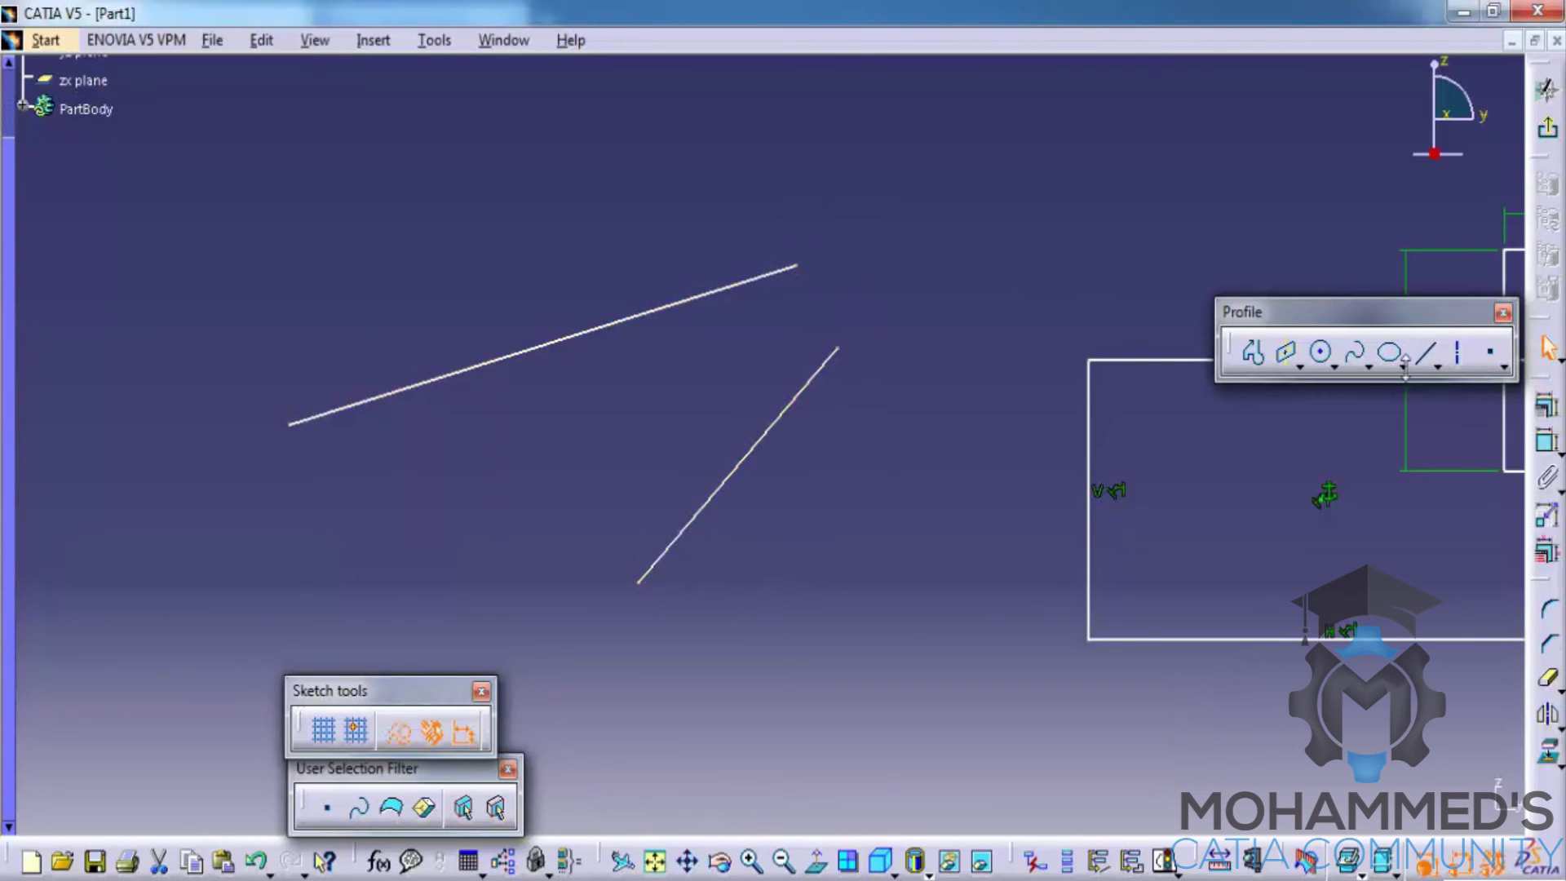
- Build a centered parallelogram with sides parallel to the two slanted lines
left_click(1286, 359)
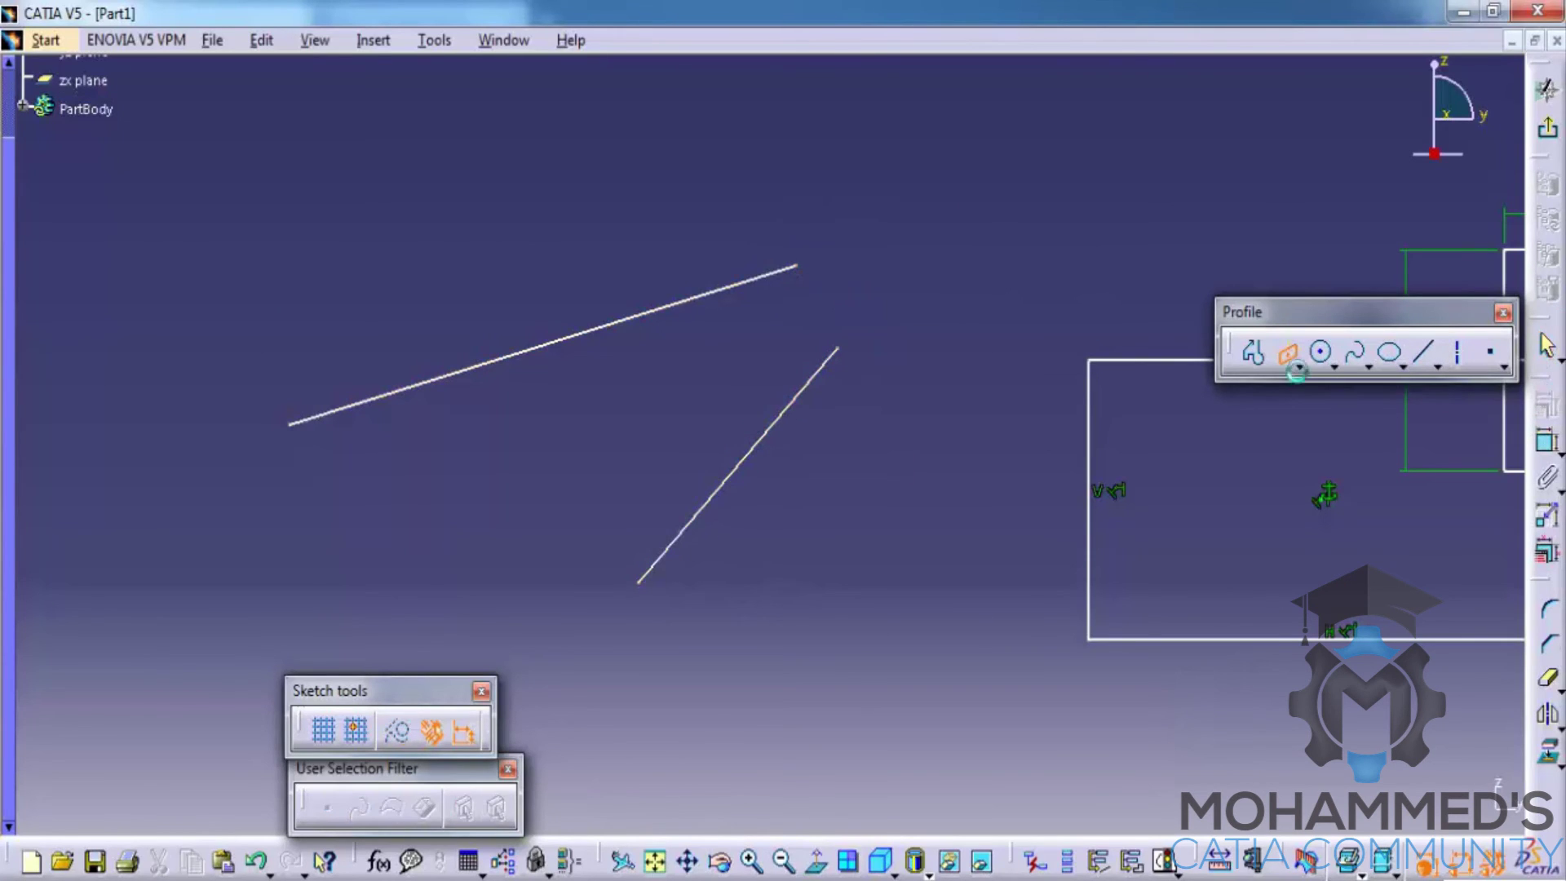
left_click(818, 373)
left_click(784, 270)
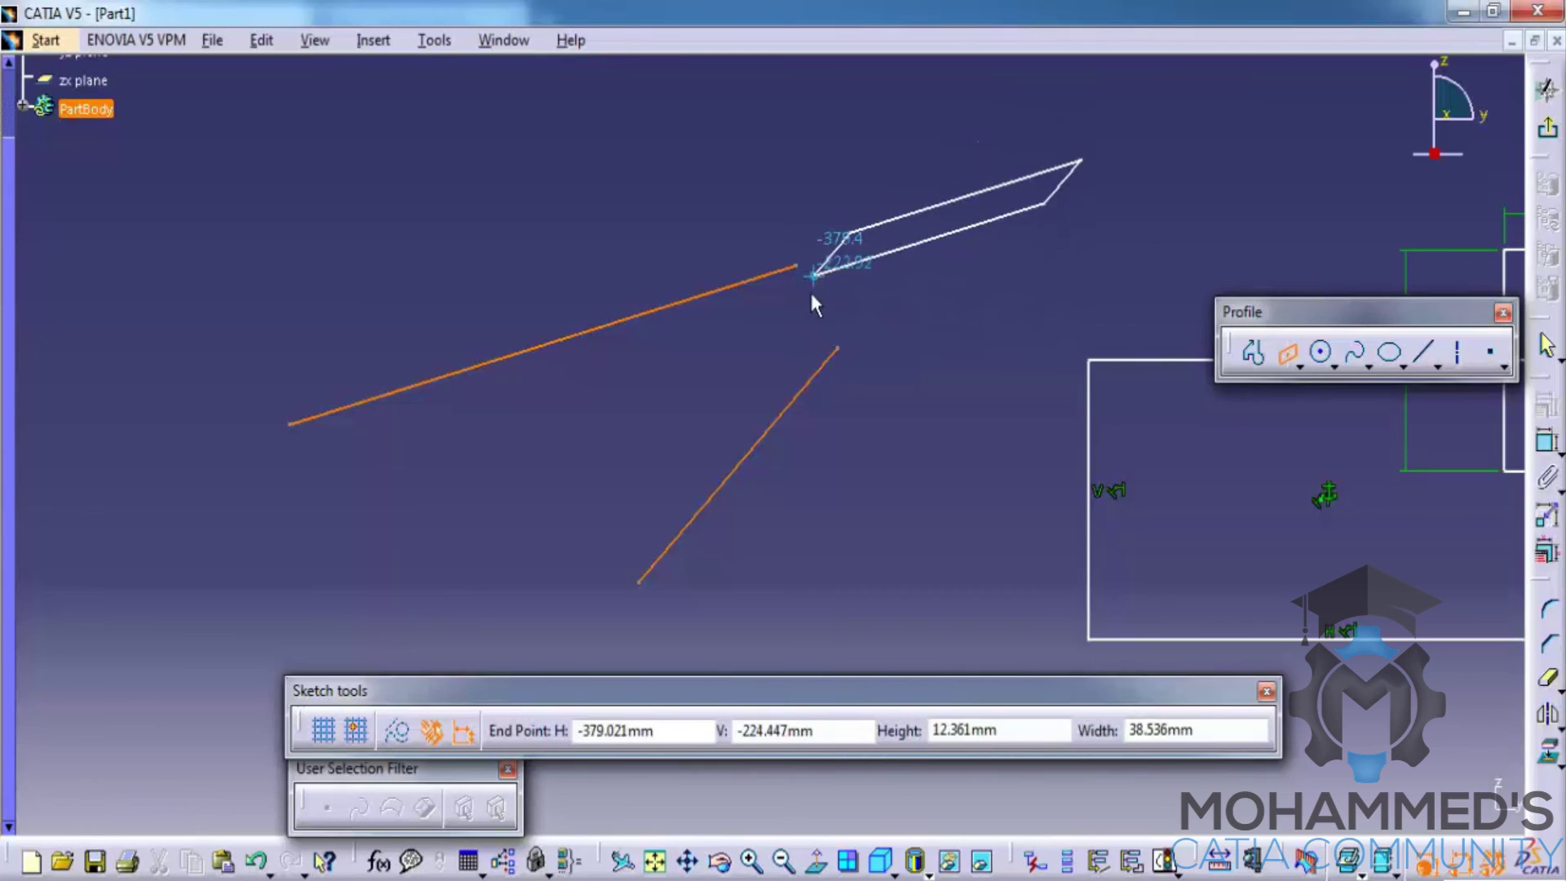
left_click(783, 333)
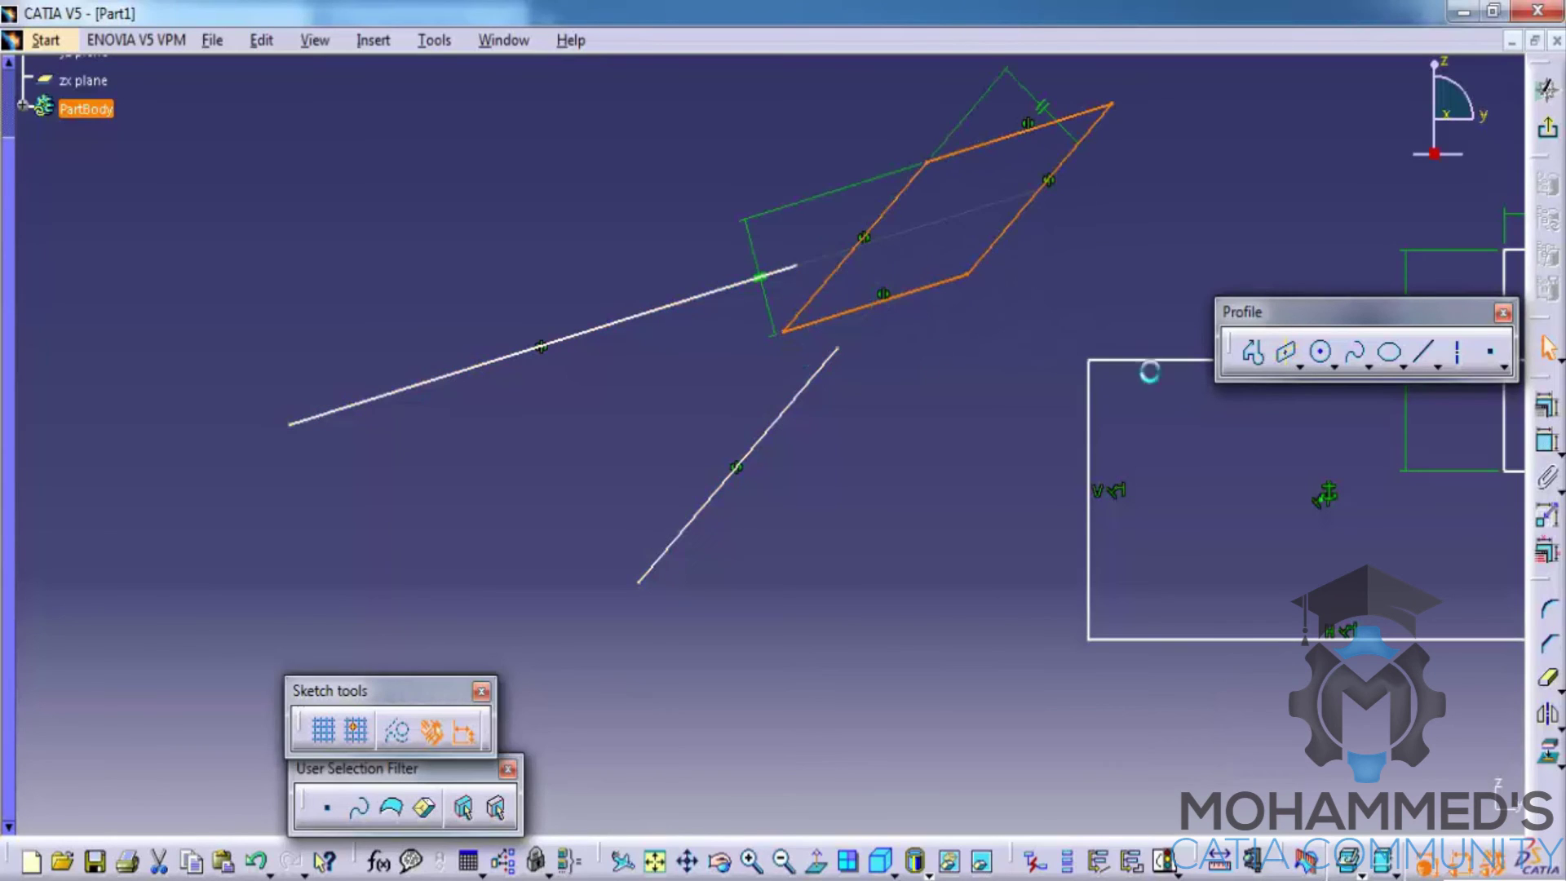